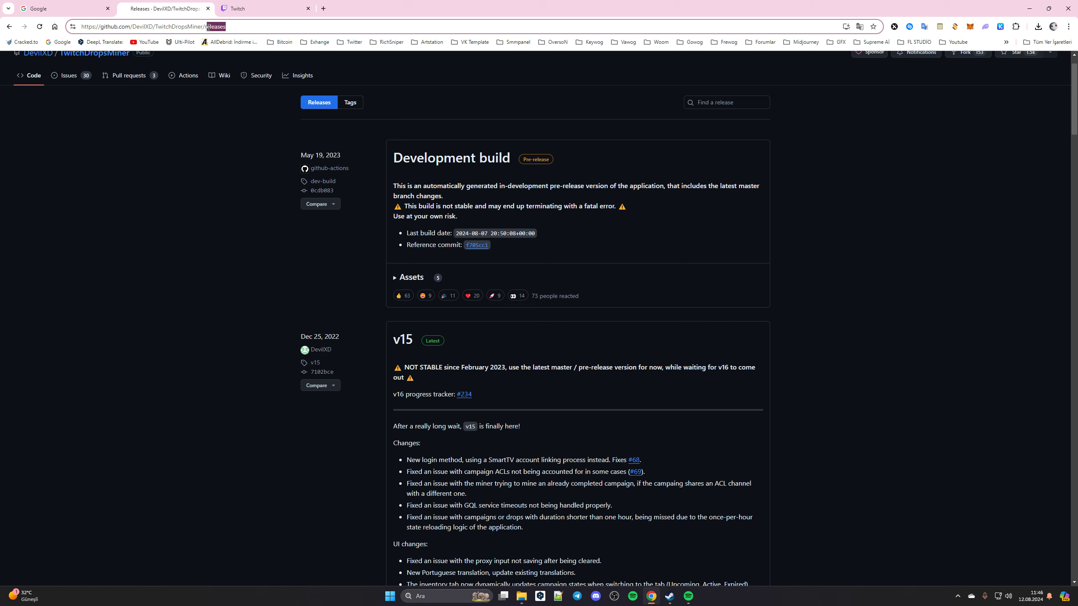
Step: Load the TwitchDropsMiner repository home page showing its files and latest release v15
key("Return")
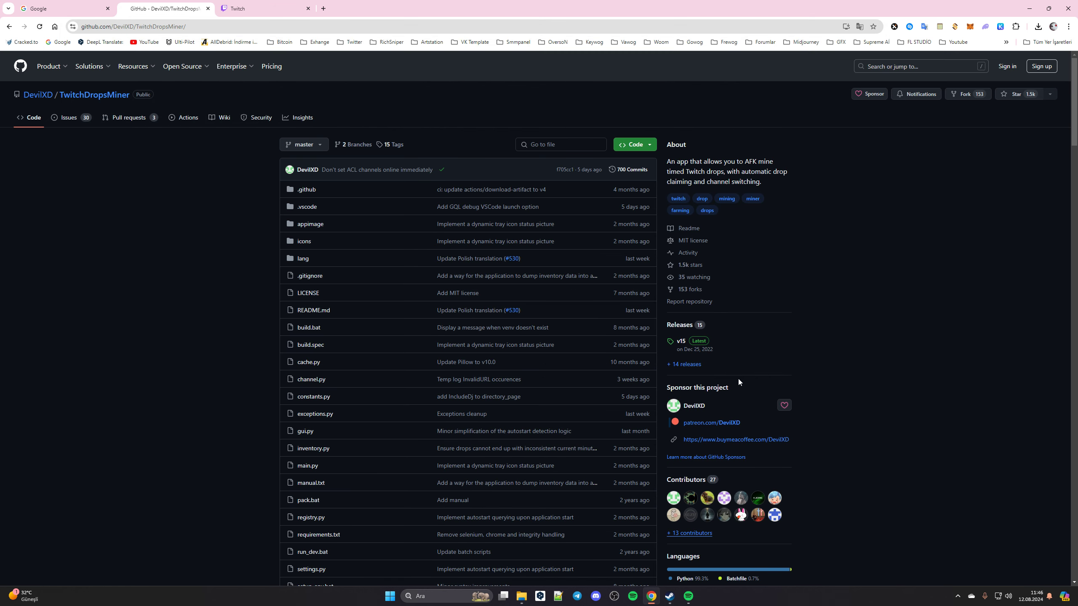
scroll(737, 379, "down", 3)
scroll(719, 361, "up", 2)
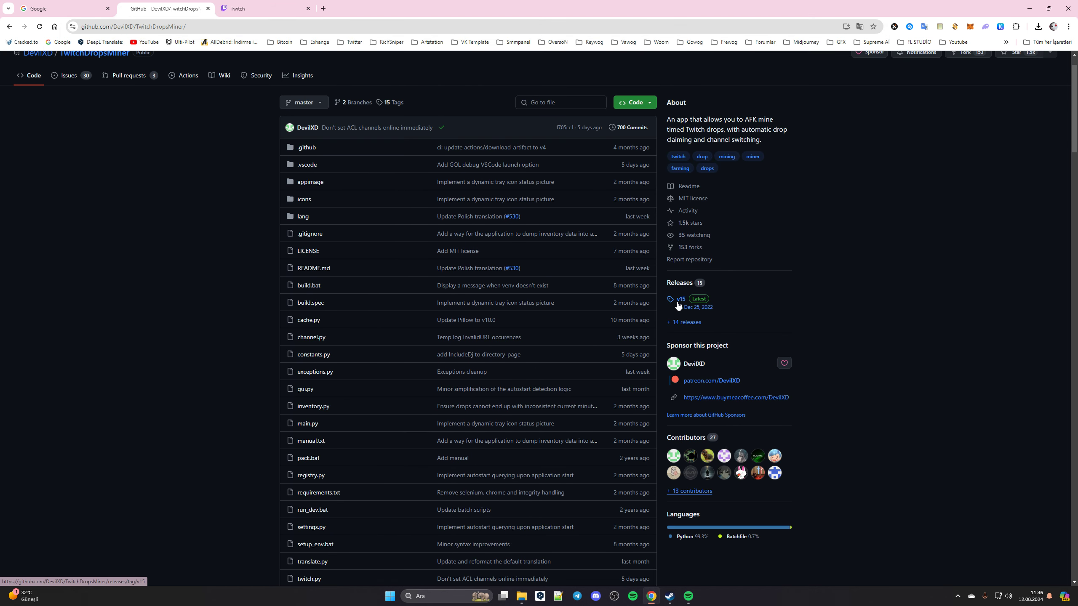
scroll(676, 302, "up", 1)
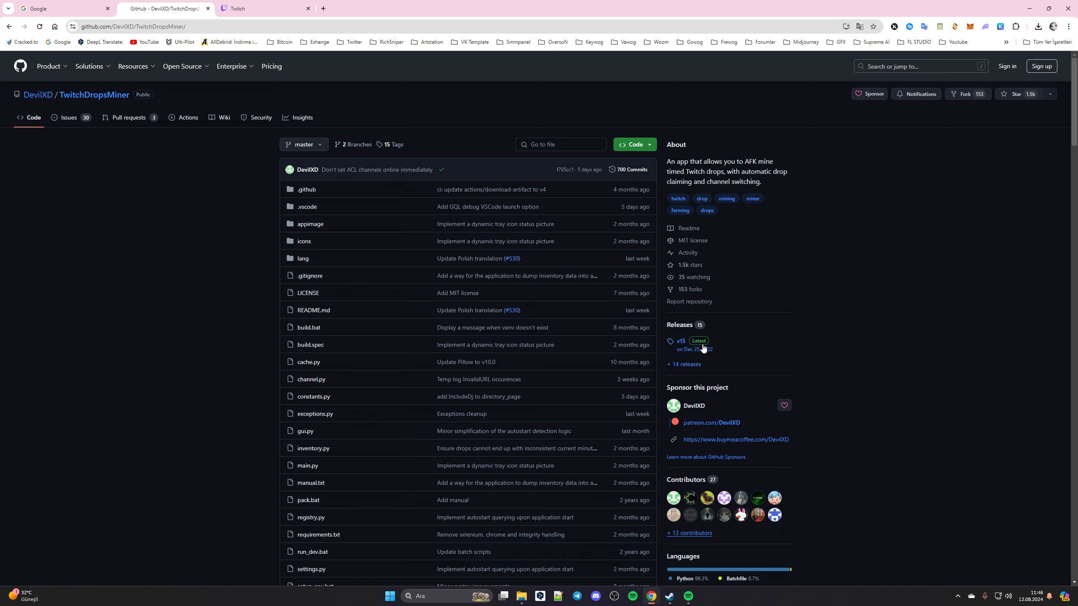
Step: From the releases list, expand the Development build's assets and download Twitch.Drops.Miner.Windows.zip
left_click(684, 364)
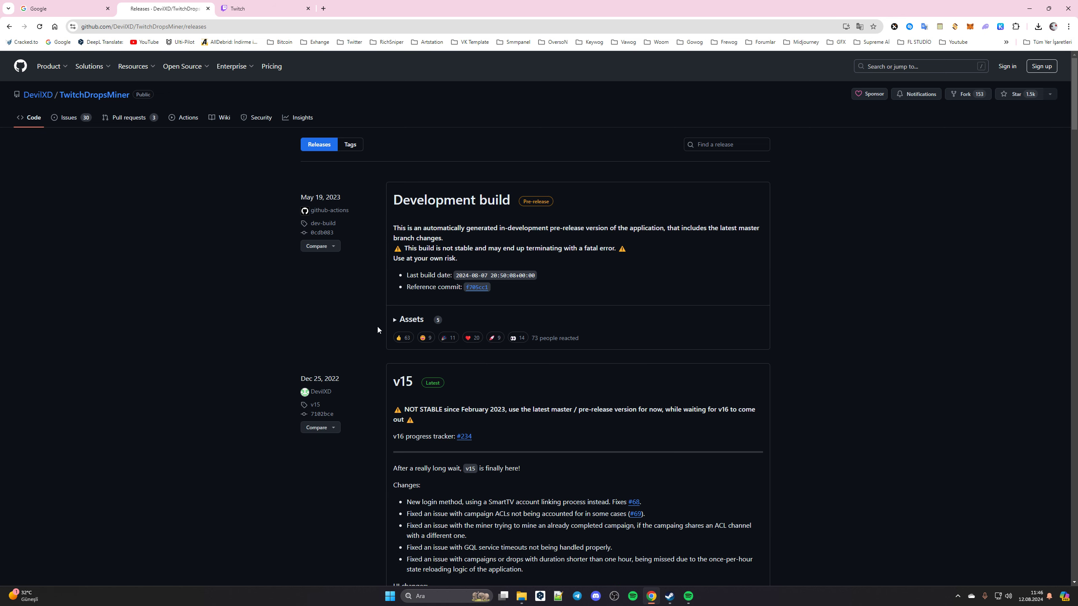
scroll(411, 337, "down", 2)
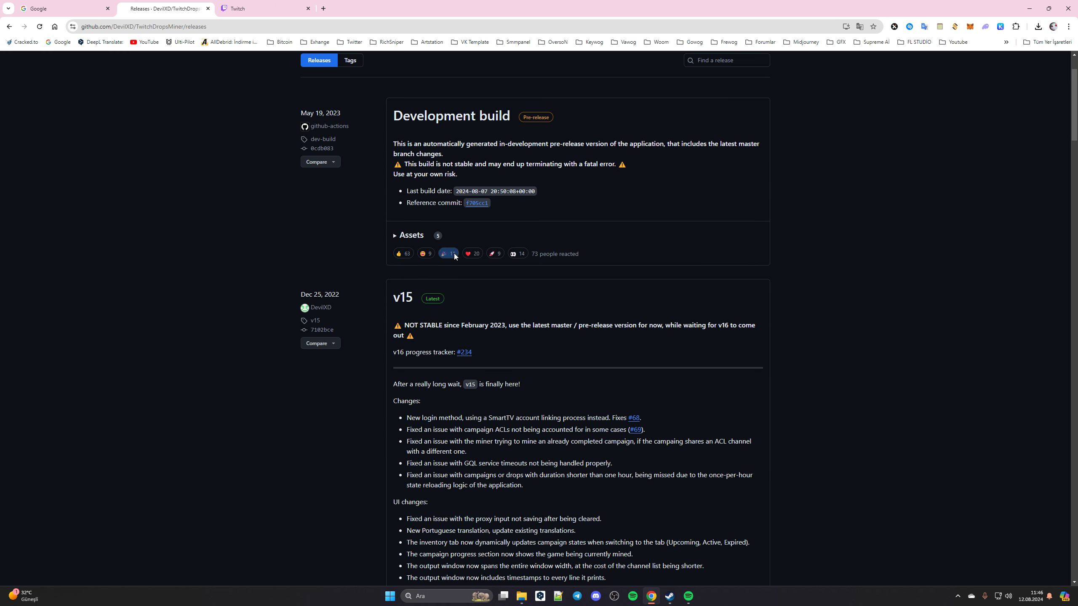
scroll(454, 253, "down", 3)
scroll(453, 270, "up", 3)
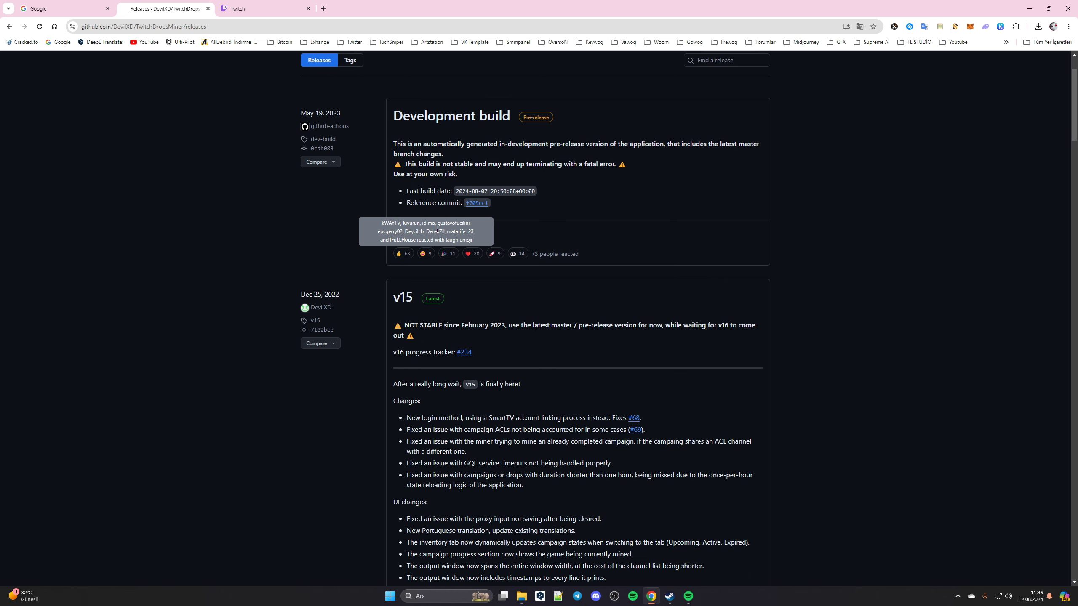
scroll(401, 286, "up", 2)
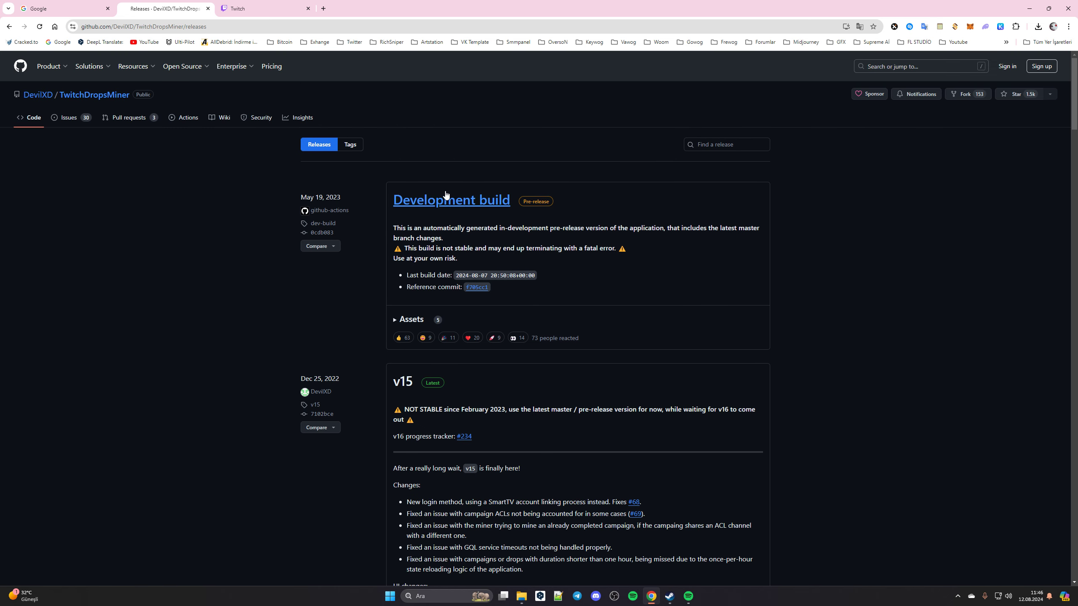
left_click(400, 321)
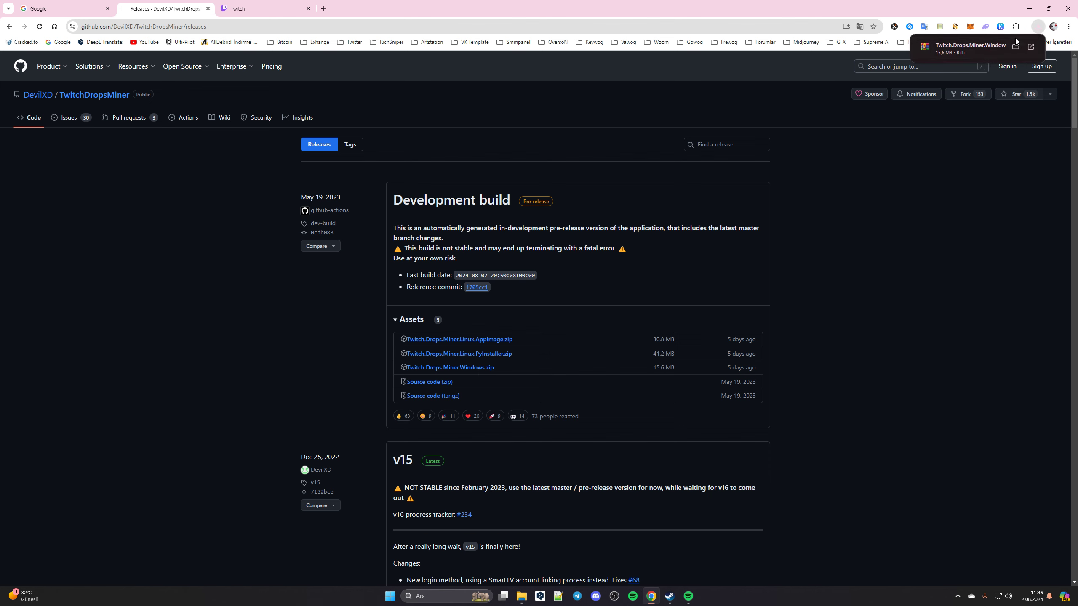
left_click(1015, 45)
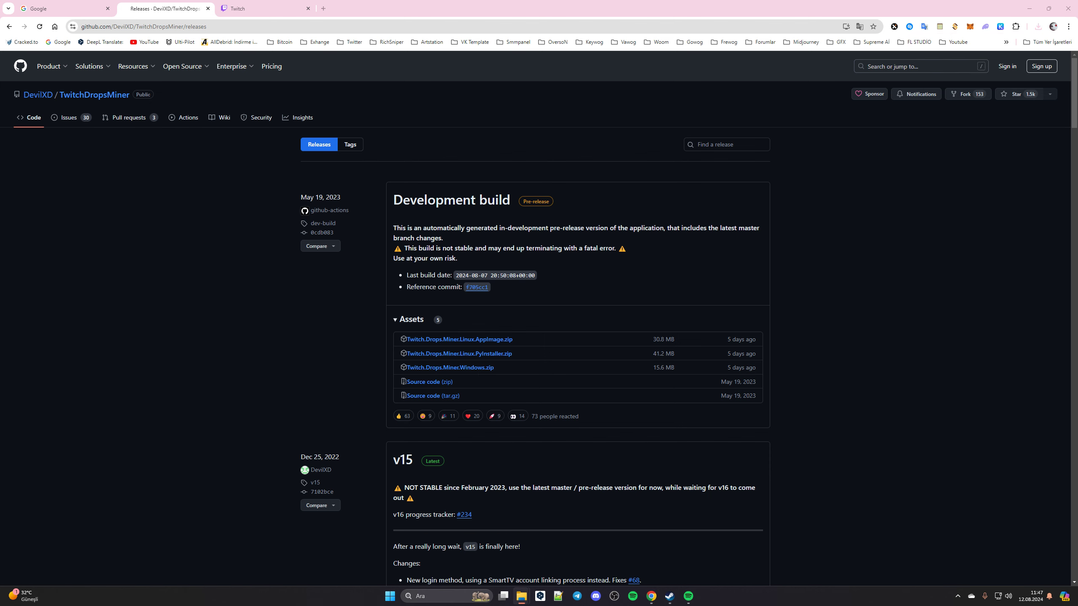
Step: Drag the Twitch Drops Miner folder from the zip onto the desktop and delete the NVIDIA shortcuts
double_click(380, 265)
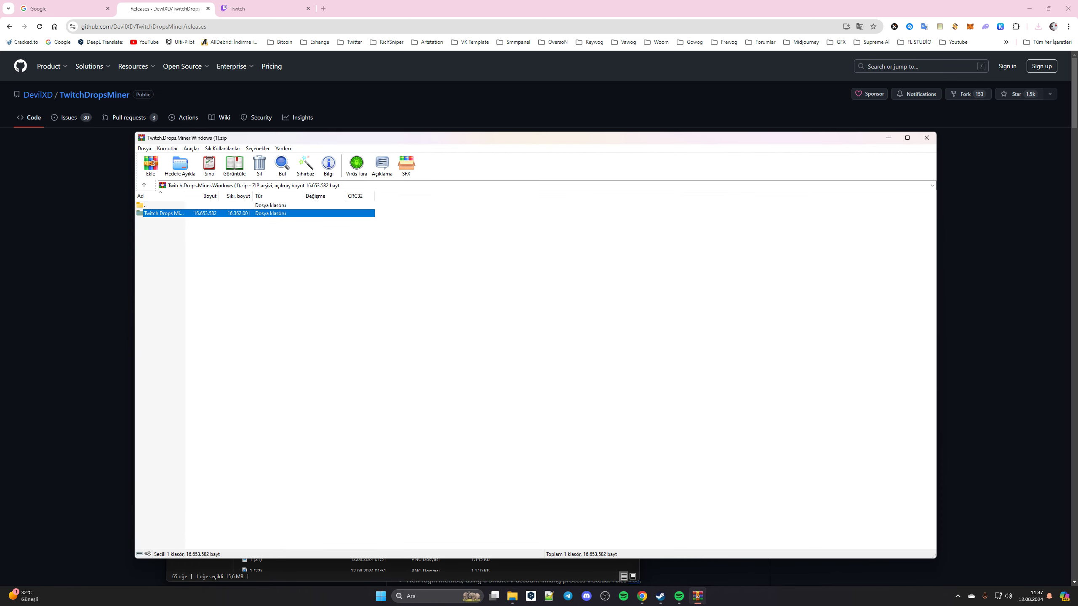
left_click(1029, 9)
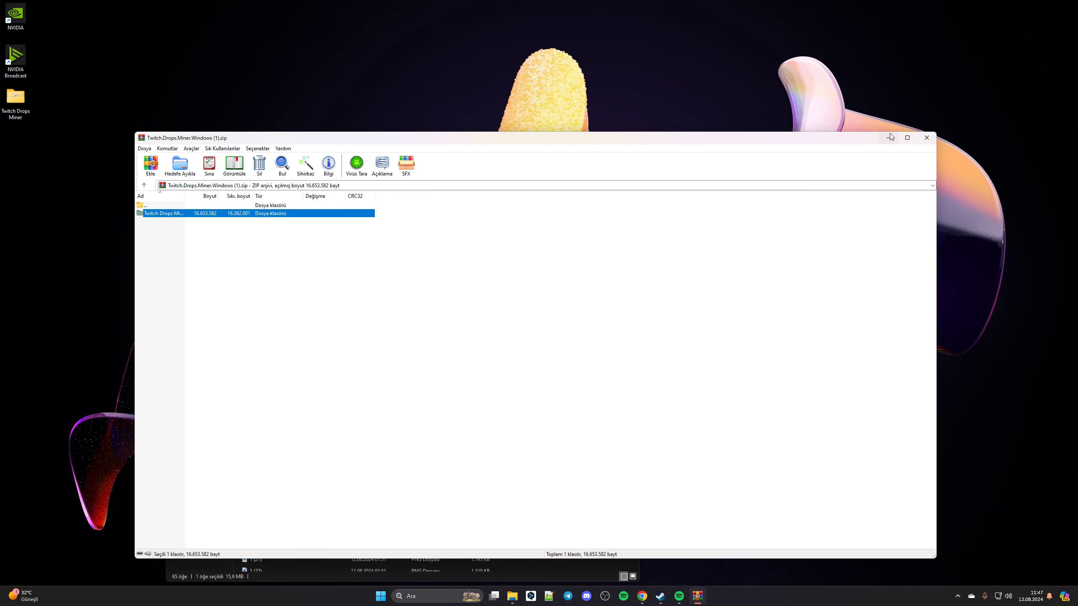
left_click(888, 138)
left_click_drag(15, 97, 268, 100)
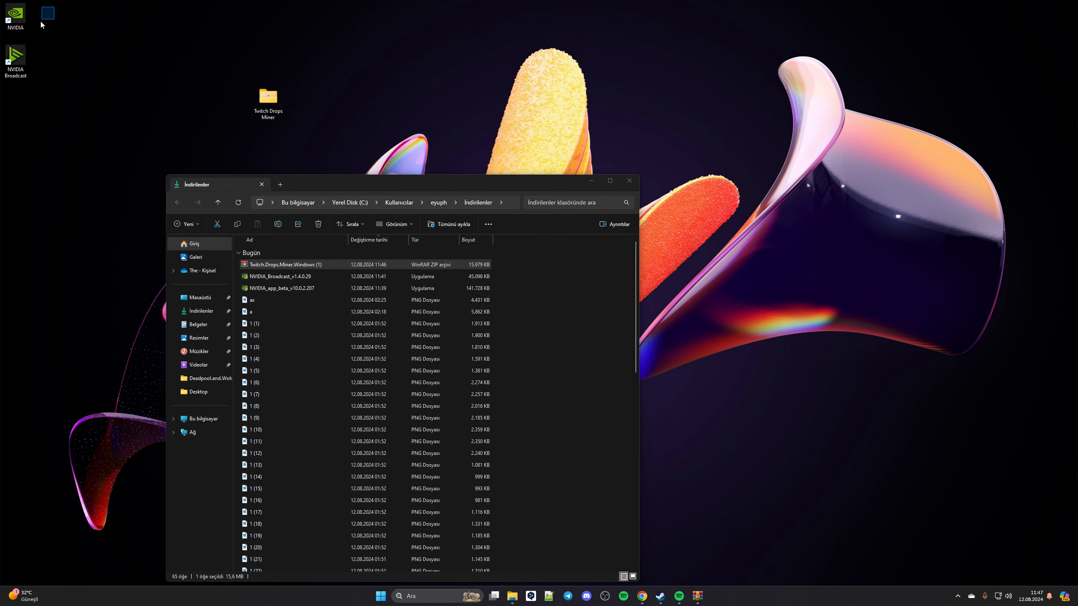
left_click_drag(75, 0, 4, 75)
key("Delete")
Step: Run the miner's exe from its desktop folder, bypassing SmartScreen via 'Ek bilgi' and 'Yine de çalıştır'
left_click(629, 181)
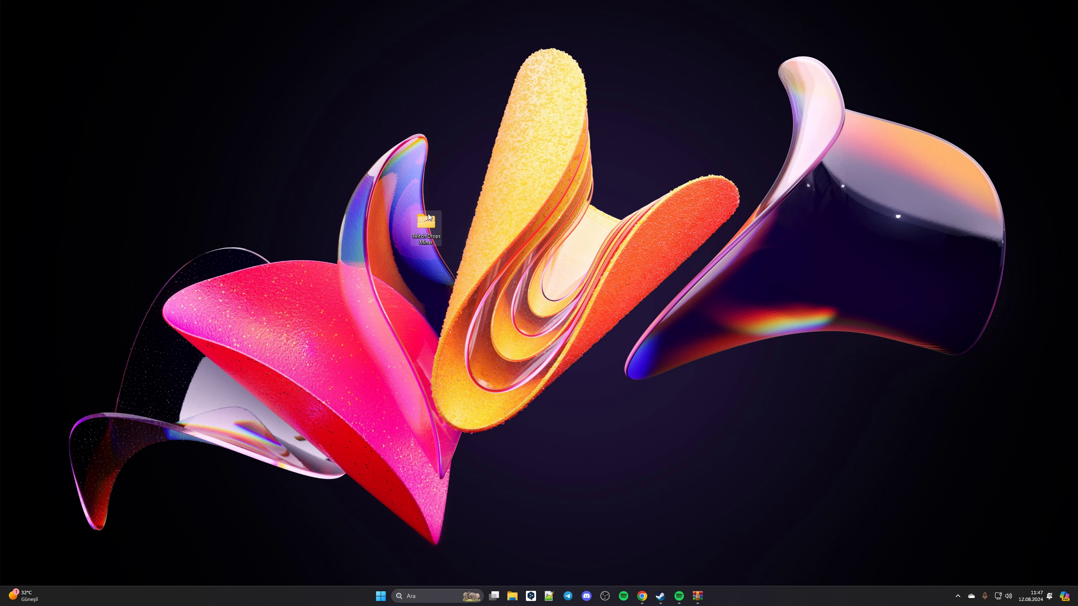
double_click(417, 216)
left_click(294, 264)
double_click(293, 263)
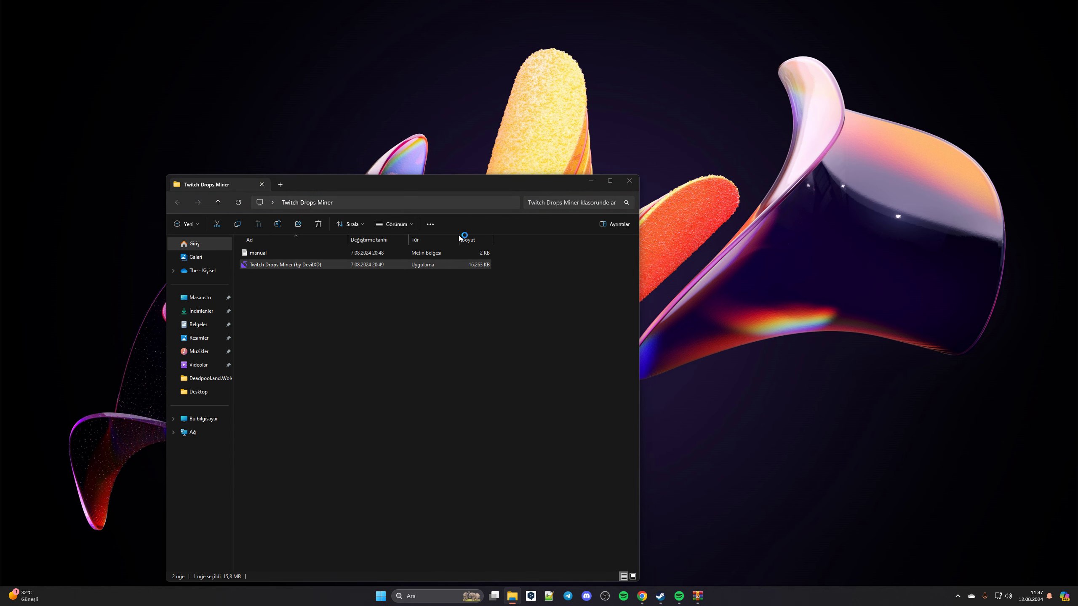
left_click(445, 244)
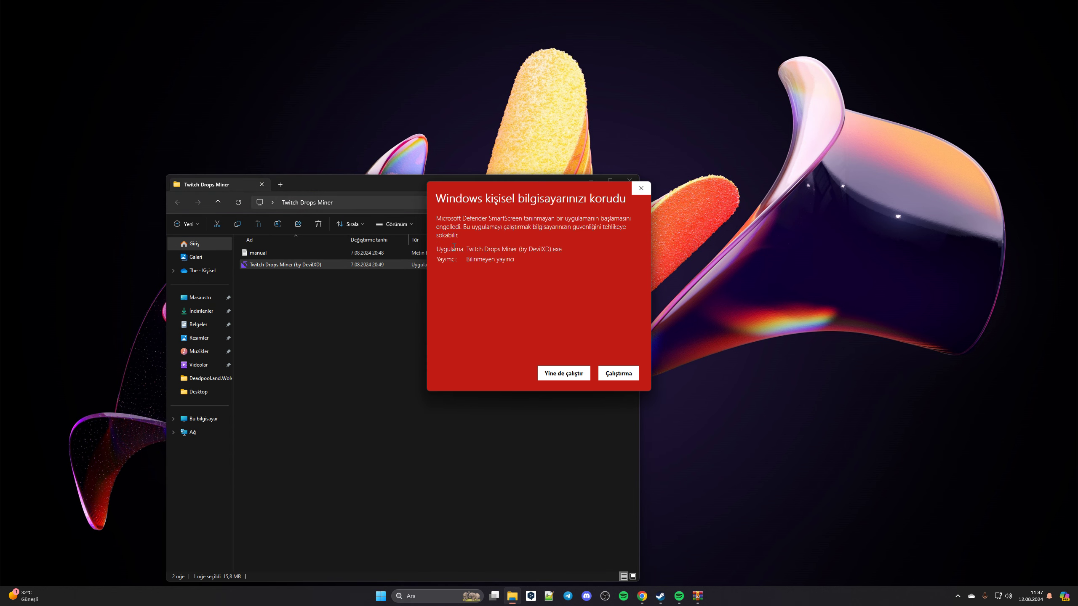
left_click(569, 376)
left_click(592, 180)
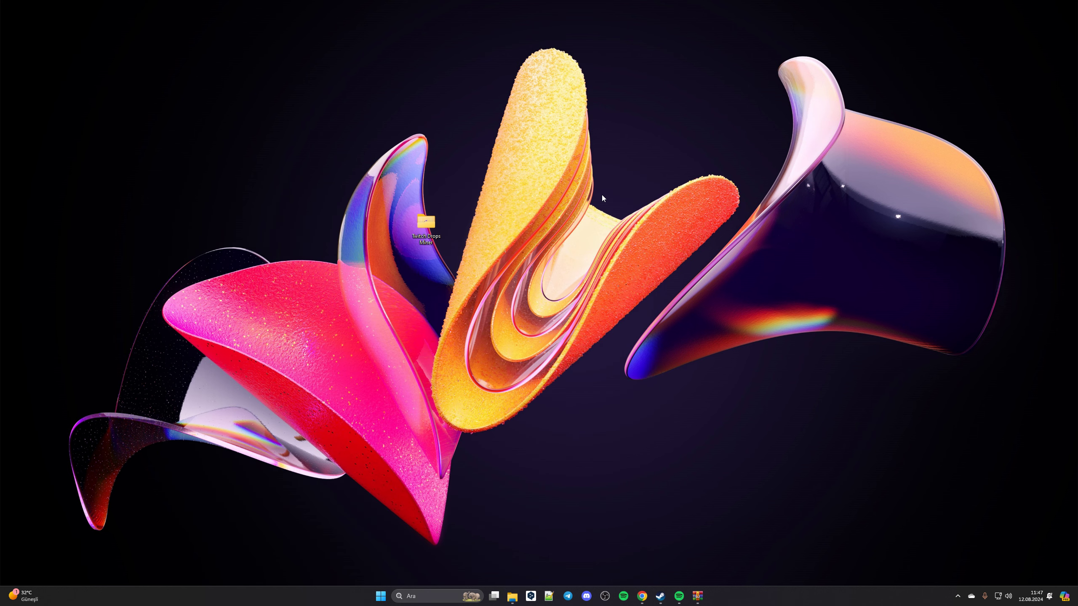
Step: Center the Twitch Drops Miner window and start its Login, opening twitch.tv/activate
left_click_drag(441, 224, 530, 253)
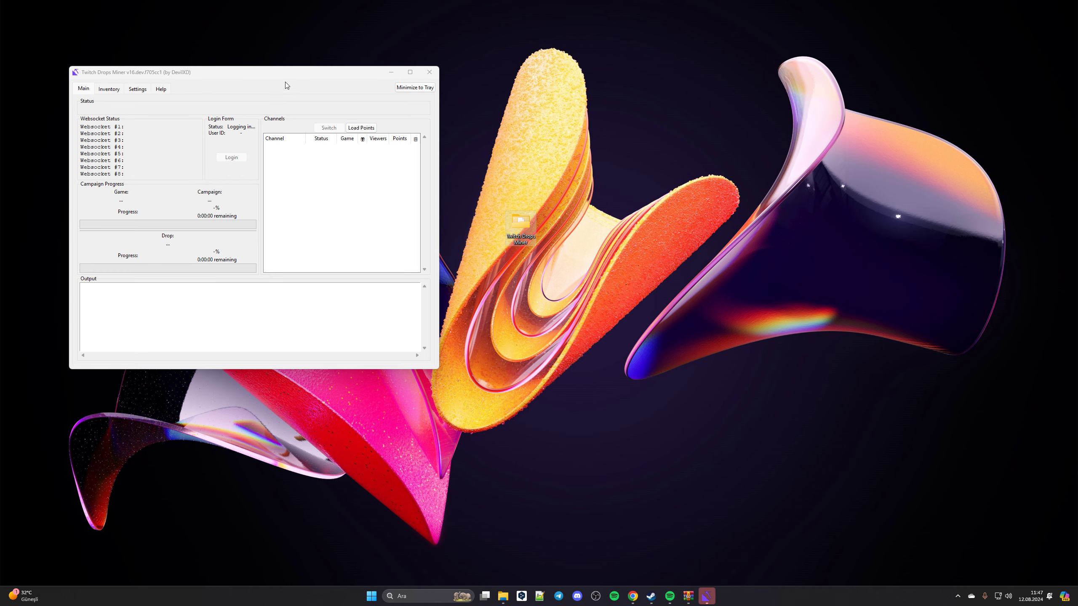
left_click_drag(297, 78, 505, 128)
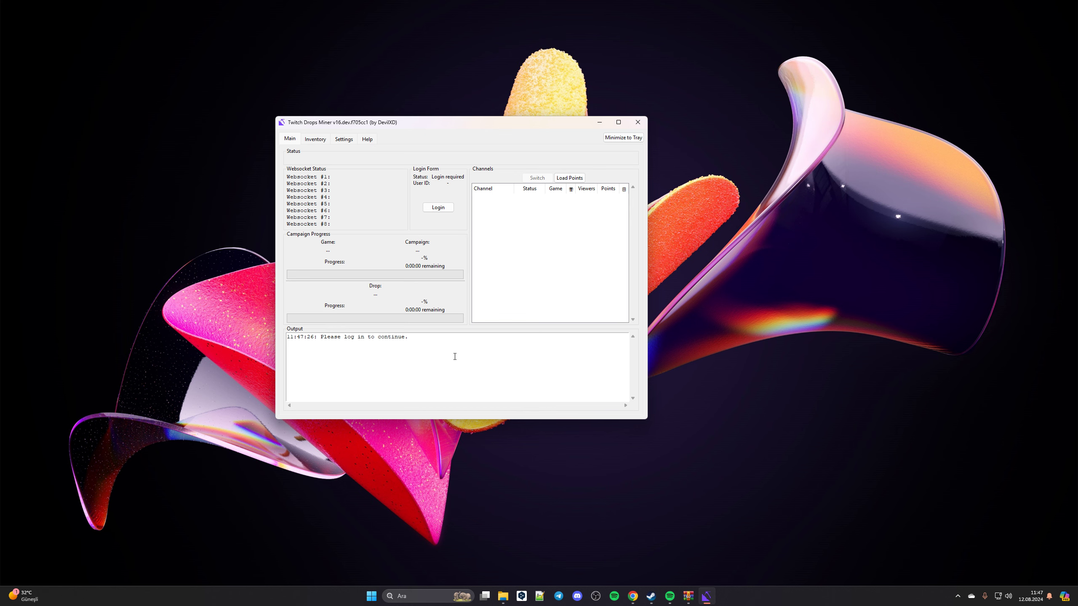
left_click(438, 208)
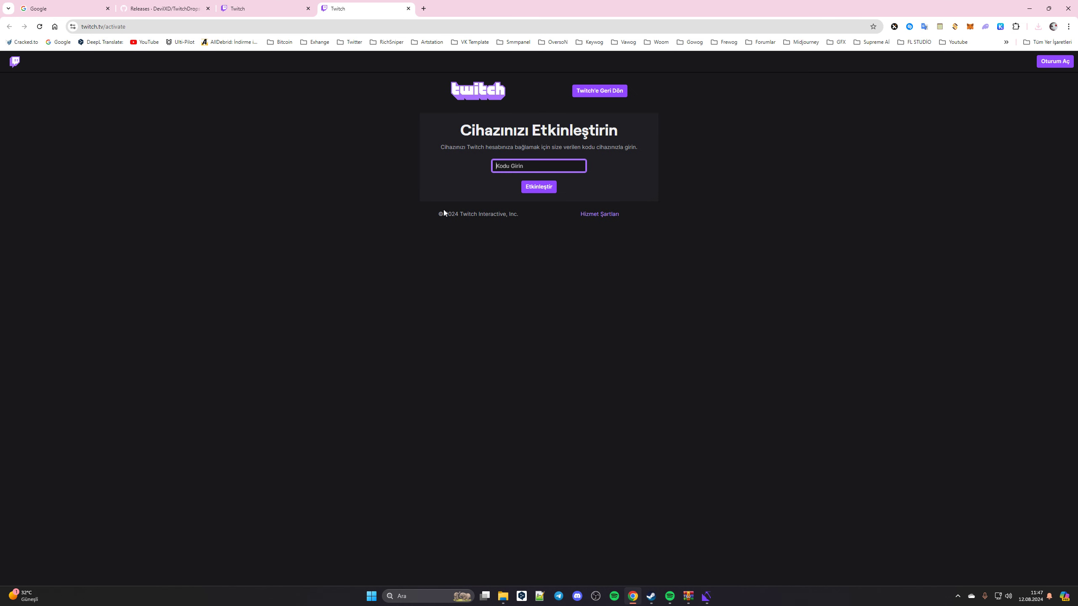
Step: Copy the activation code from the miner's Output log and submit it on twitch.tv/activate
left_click(523, 171)
key("alt+Tab")
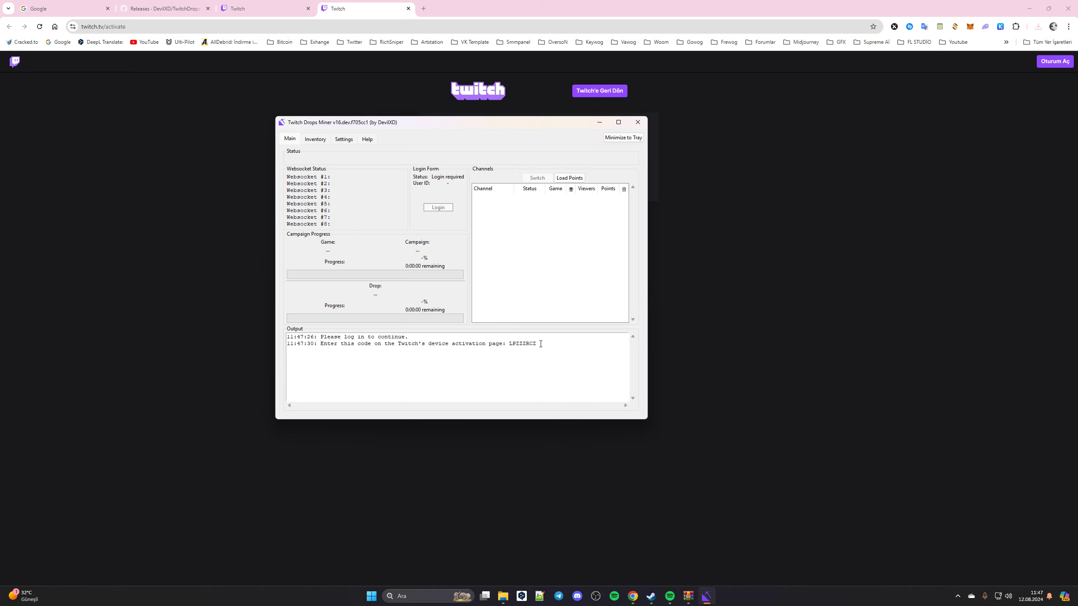
left_click_drag(541, 344, 512, 343)
key("ctrl+c")
key("alt+Tab")
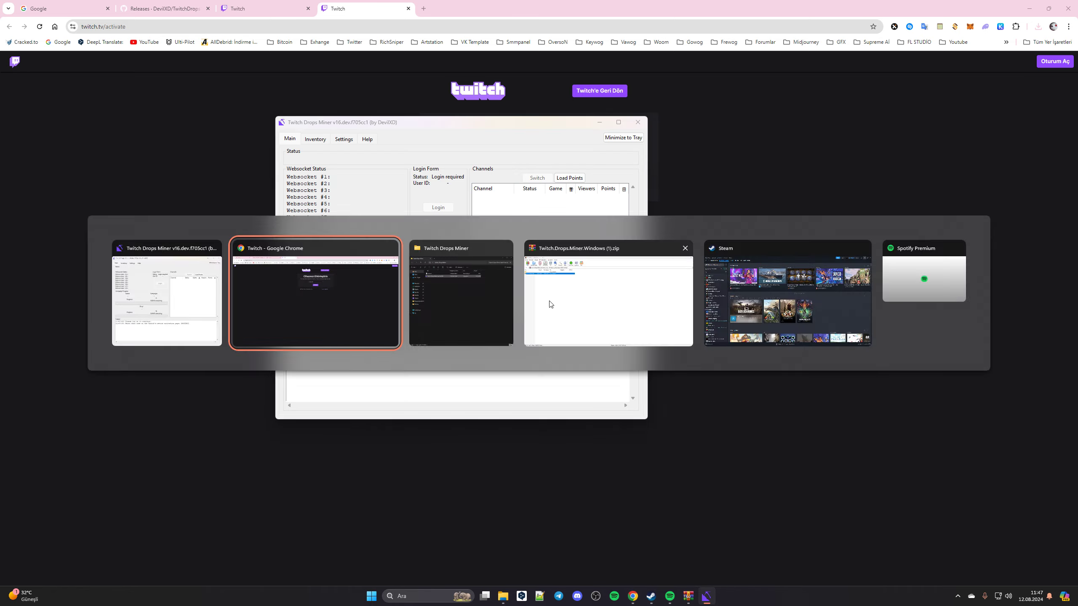
key("ctrl+v")
left_click(535, 187)
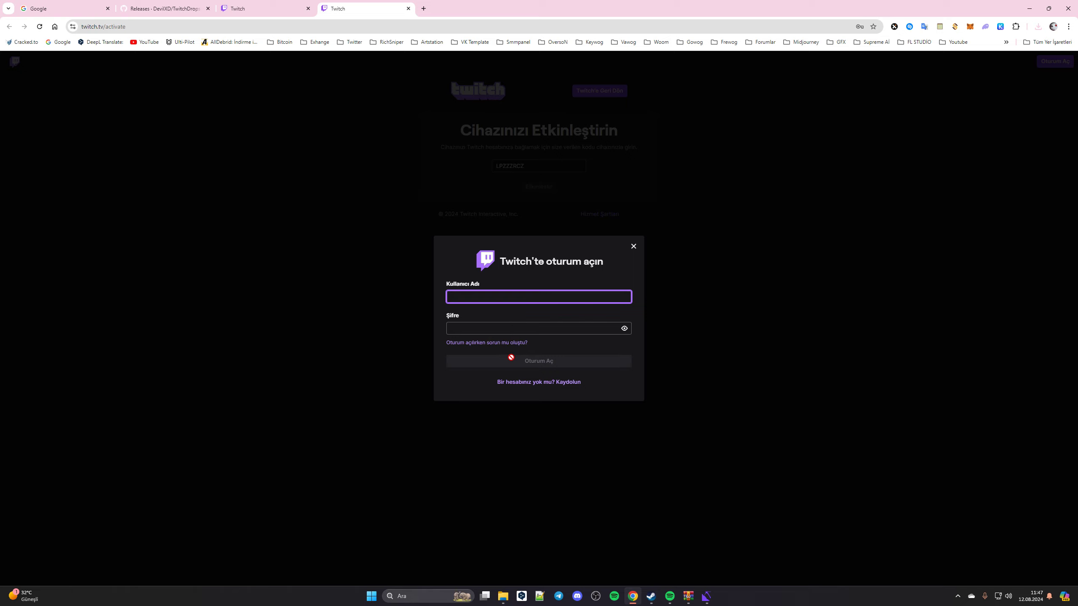
Step: Sign in to Twitch with the saved account credentials and enter the SMS verification code
left_click(500, 305)
left_click(520, 320)
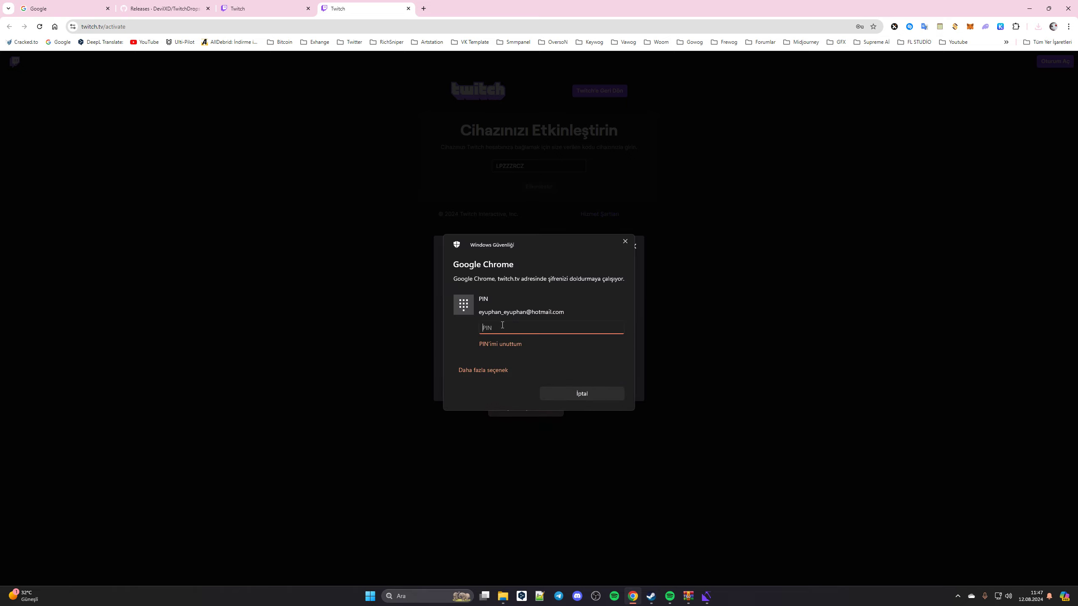
left_click(574, 369)
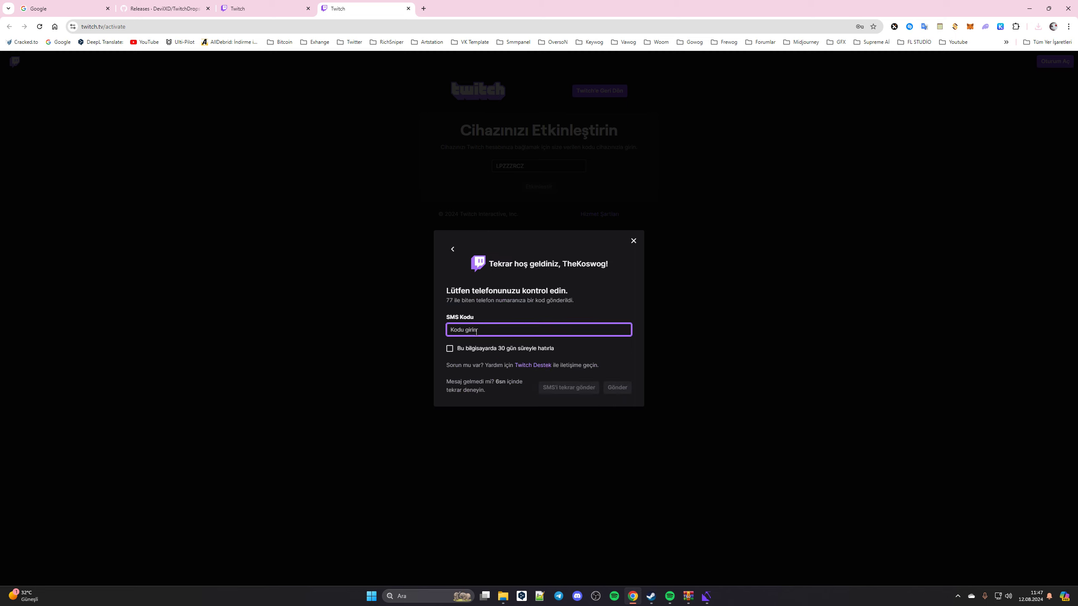
key("Return")
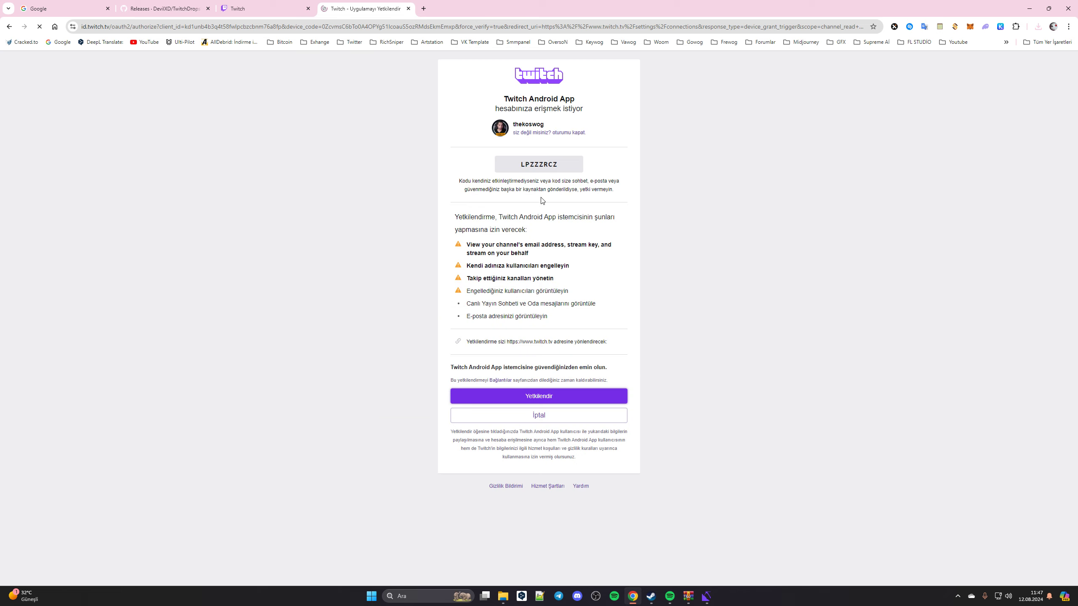
Step: Authorize the miner, browse the Drops and Rewards inventory, then close the tab and browser
left_click(549, 395)
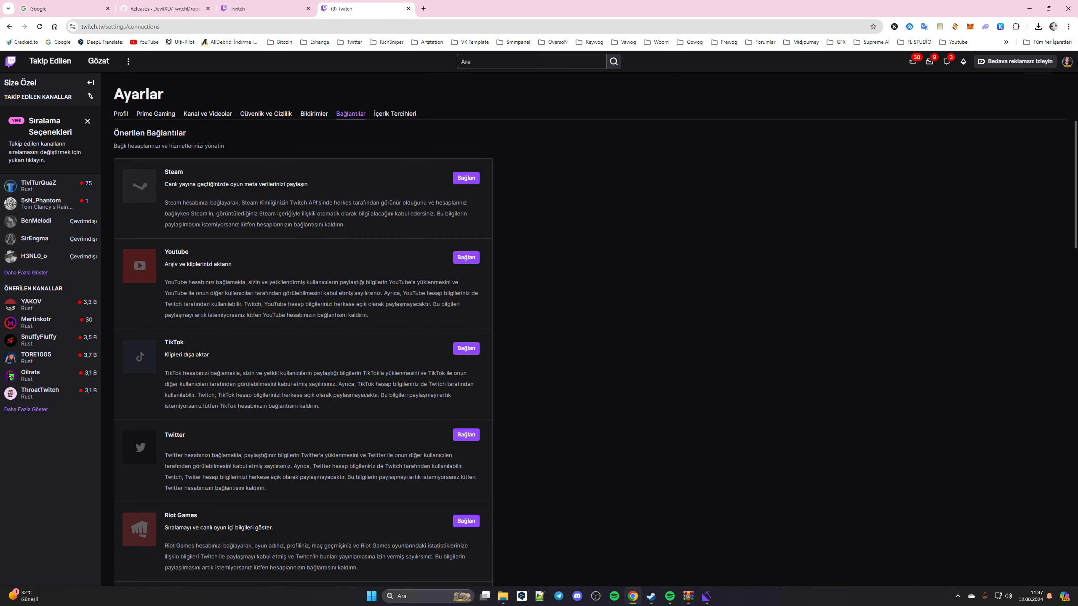
left_click(1067, 62)
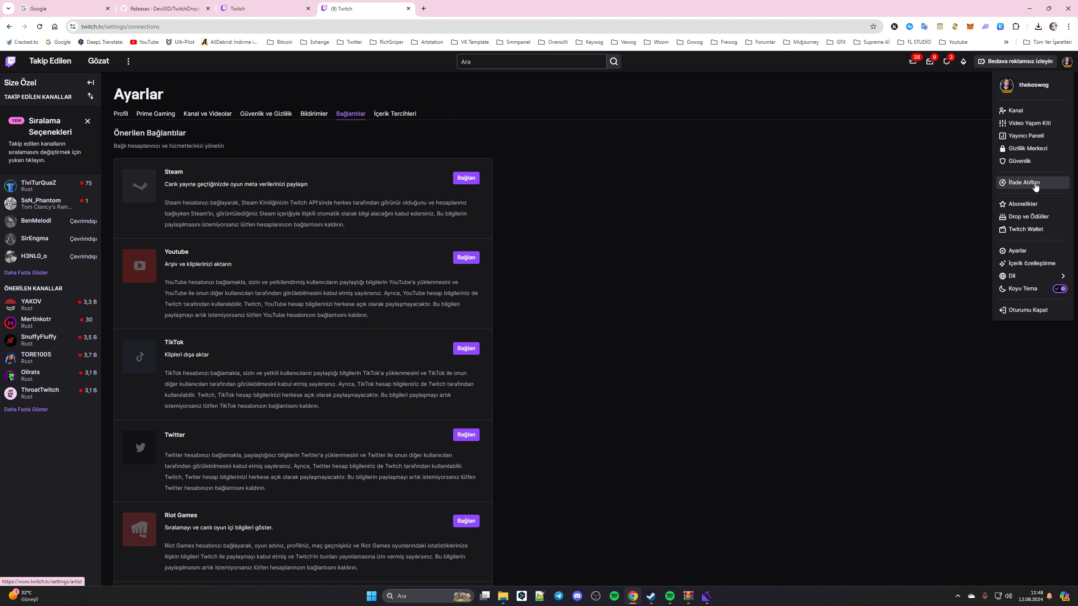
left_click(1035, 217)
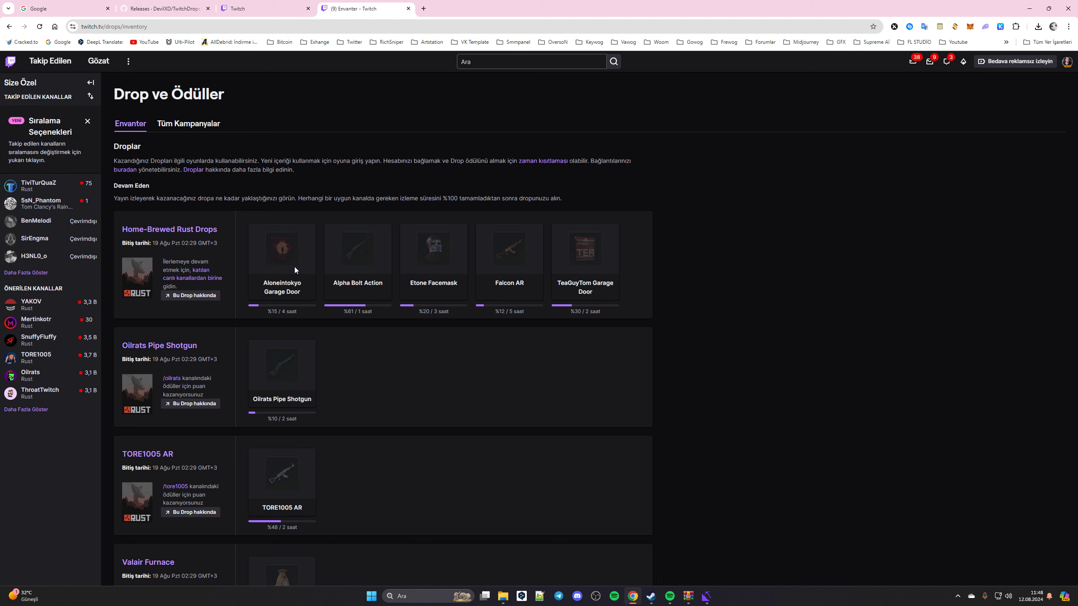
scroll(288, 310, "down", 10)
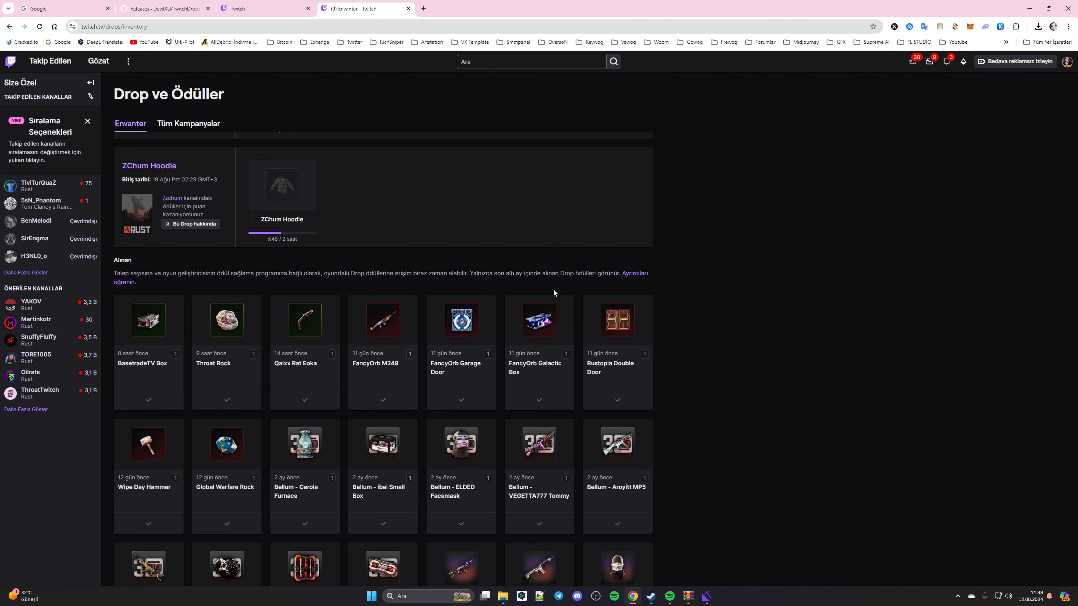
scroll(586, 306, "up", 10)
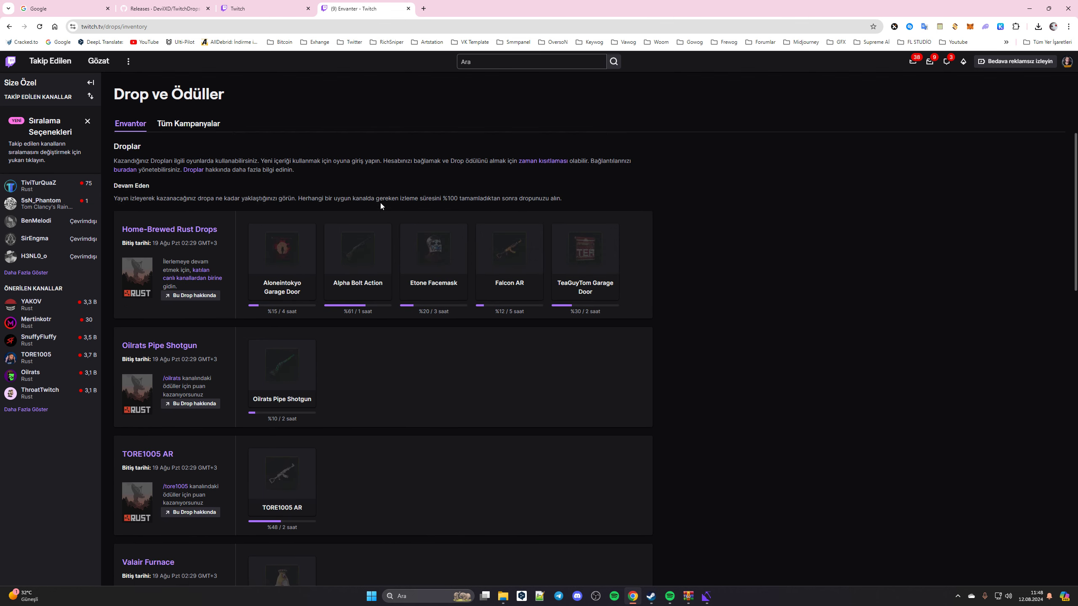
middle_click(368, 3)
key("alt+F4")
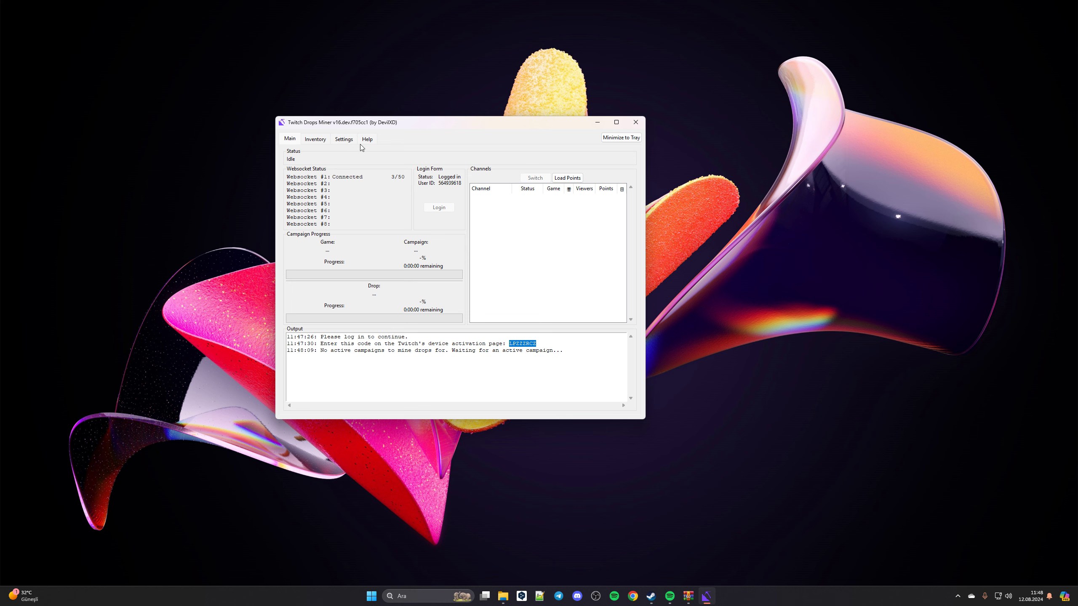
Step: Set the miner's interface language to Türkçe in Settings and close the app
left_click(344, 140)
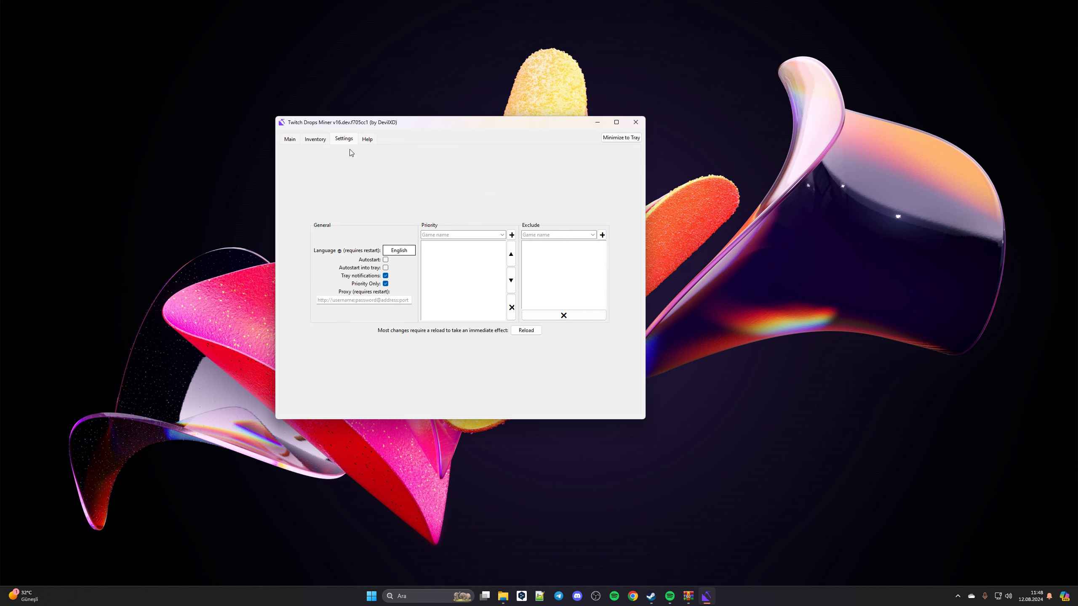
left_click(402, 251)
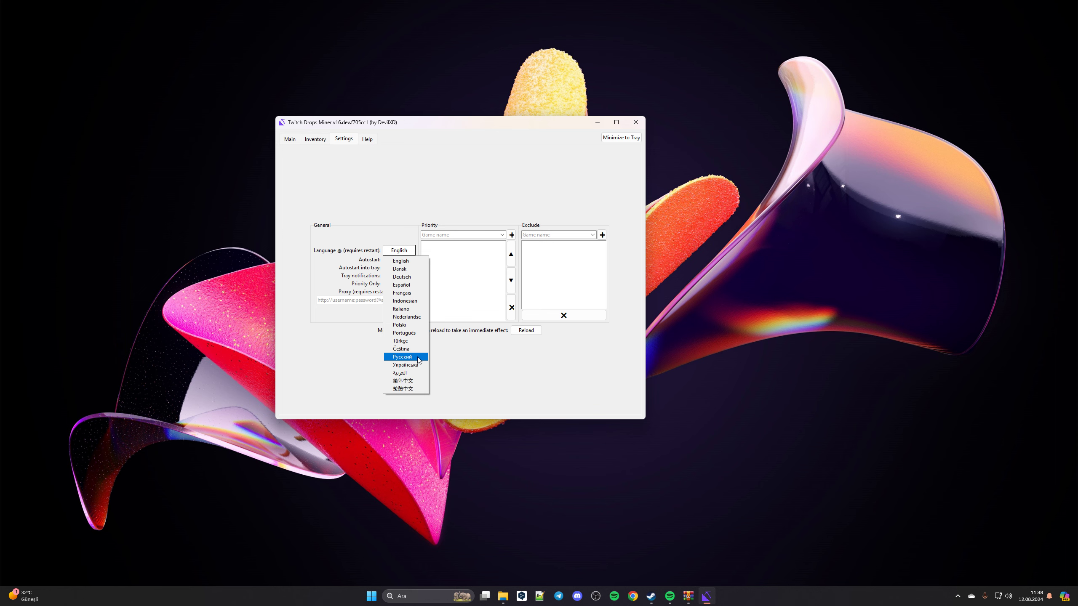
left_click(400, 341)
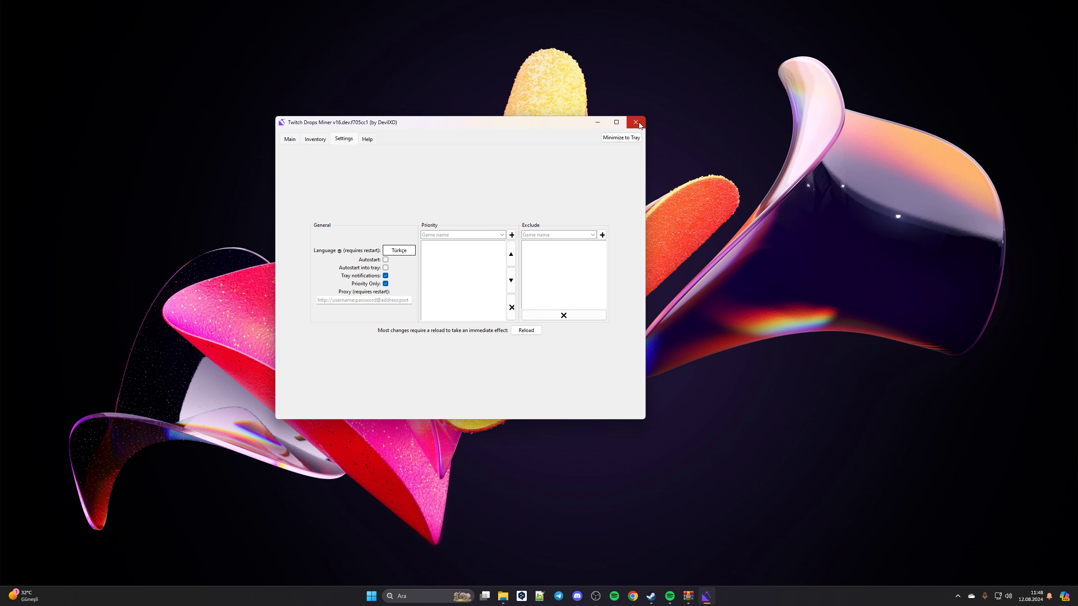
left_click(635, 123)
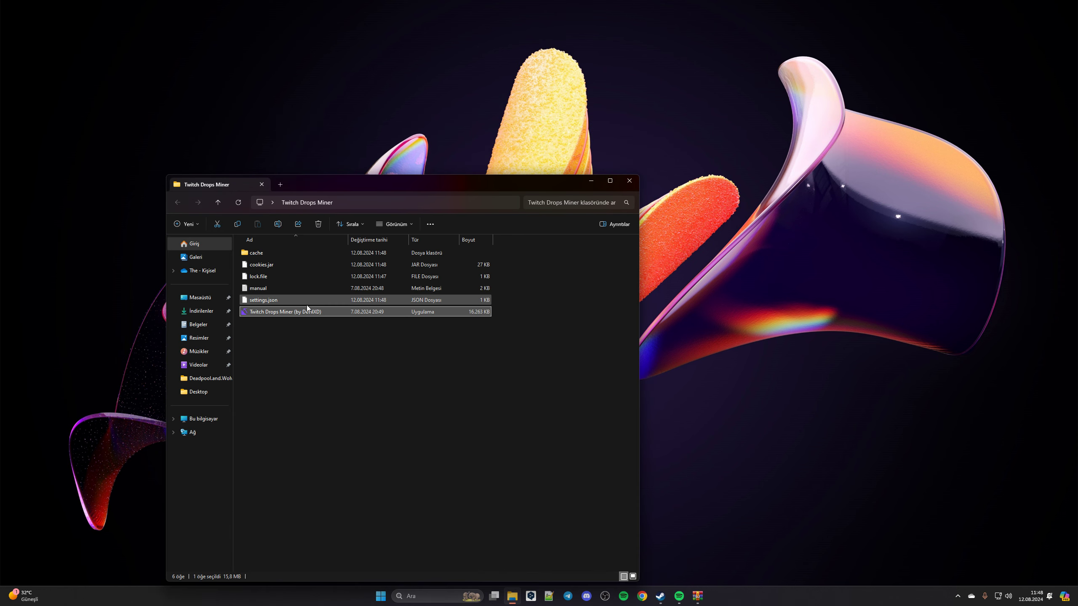
Step: Relaunch the miner, center its now-Turkish window, and view the Envanter and Ayarlar tabs
double_click(308, 311)
left_click(590, 183)
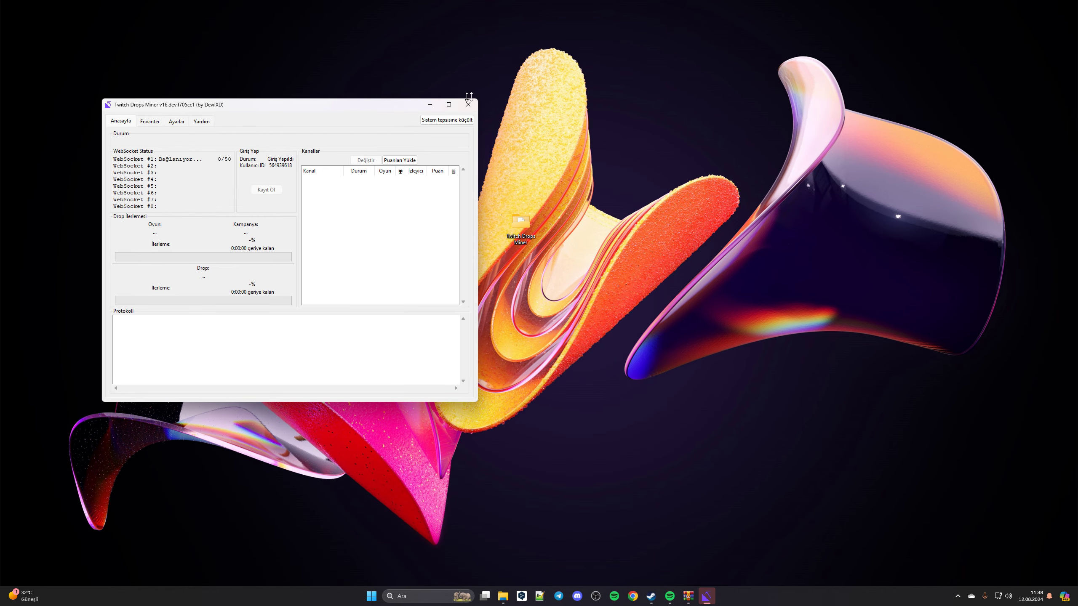
left_click_drag(292, 106, 494, 175)
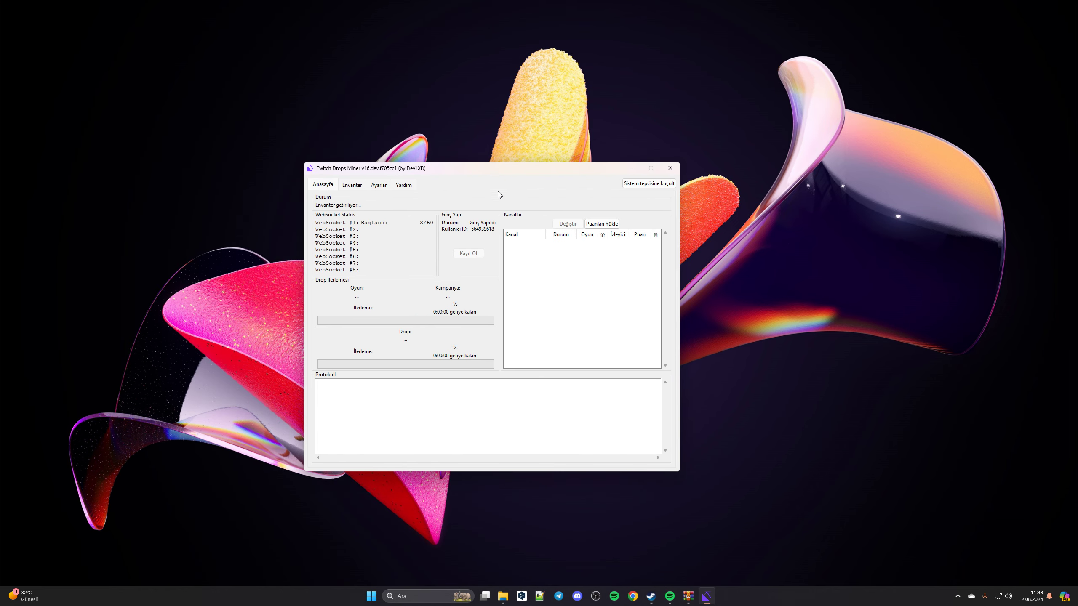
left_click(353, 186)
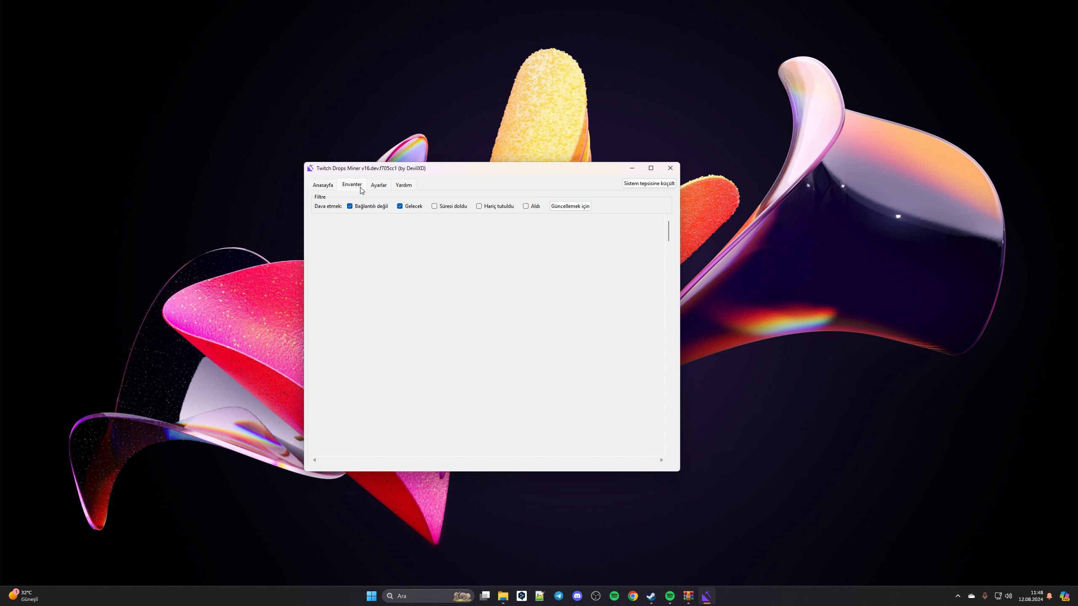
left_click(377, 185)
left_click(500, 284)
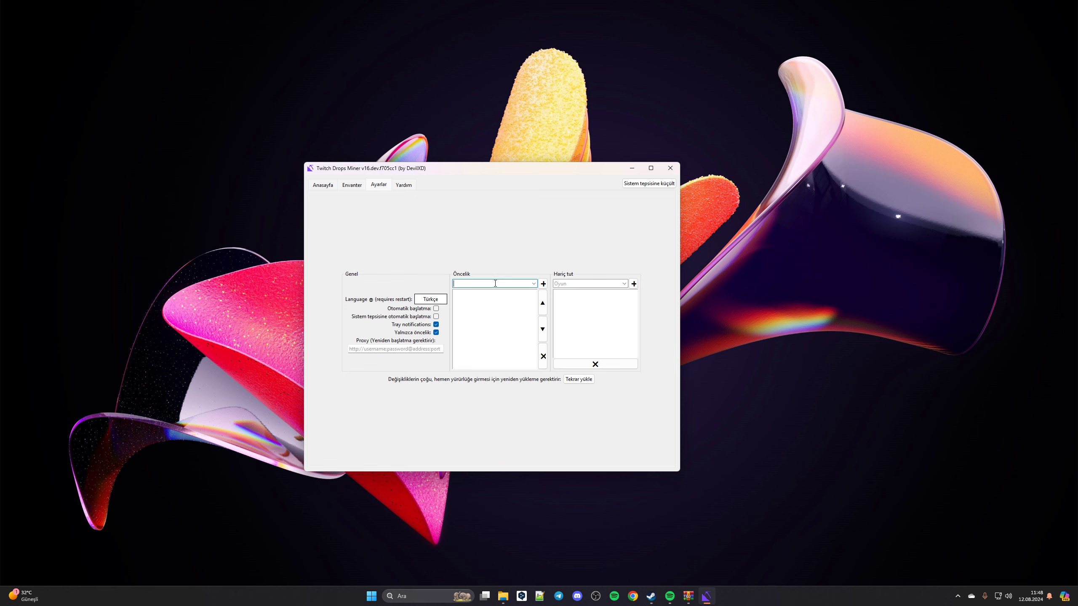
Step: Pick Rust in the Öncelik game dropdown, add it with +, and reload via Tekrar yükle
left_click(543, 284)
left_click(543, 284)
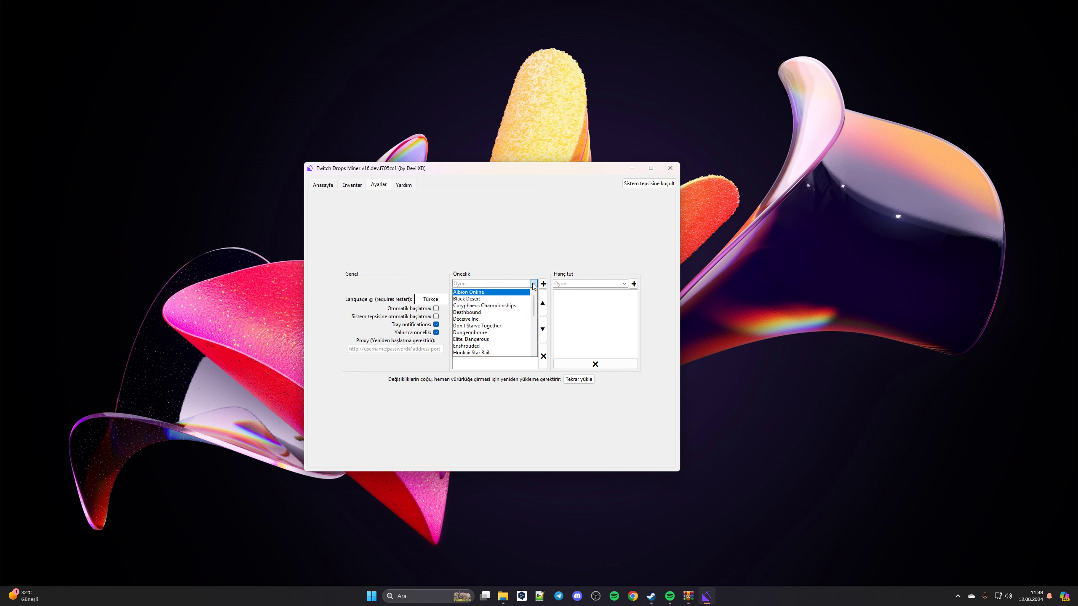
scroll(487, 325, "down", 5)
scroll(488, 324, "up", 3)
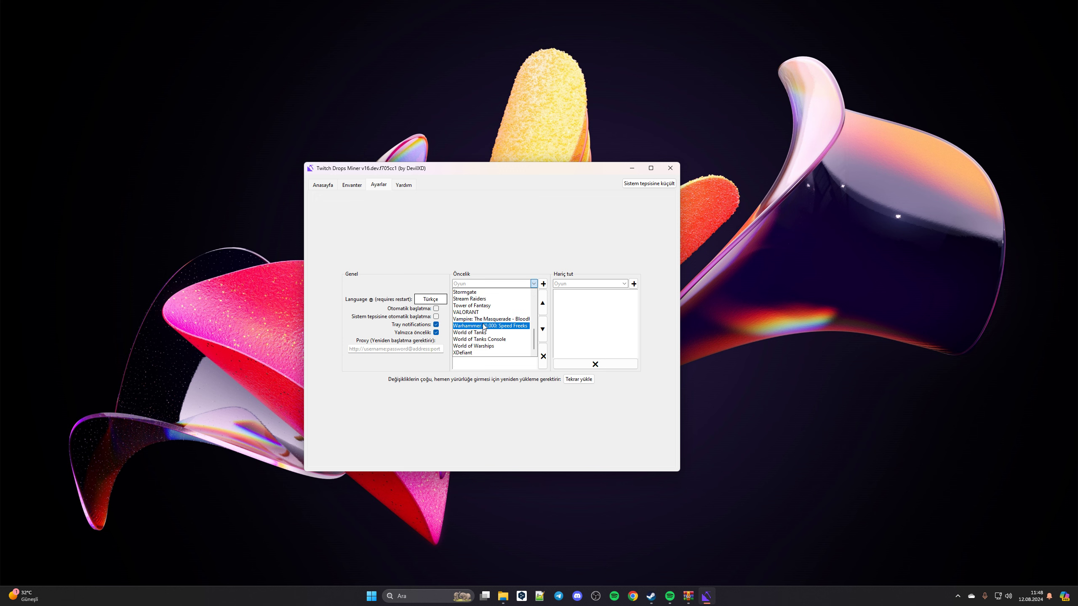
scroll(488, 323, "up", 2)
key("Escape")
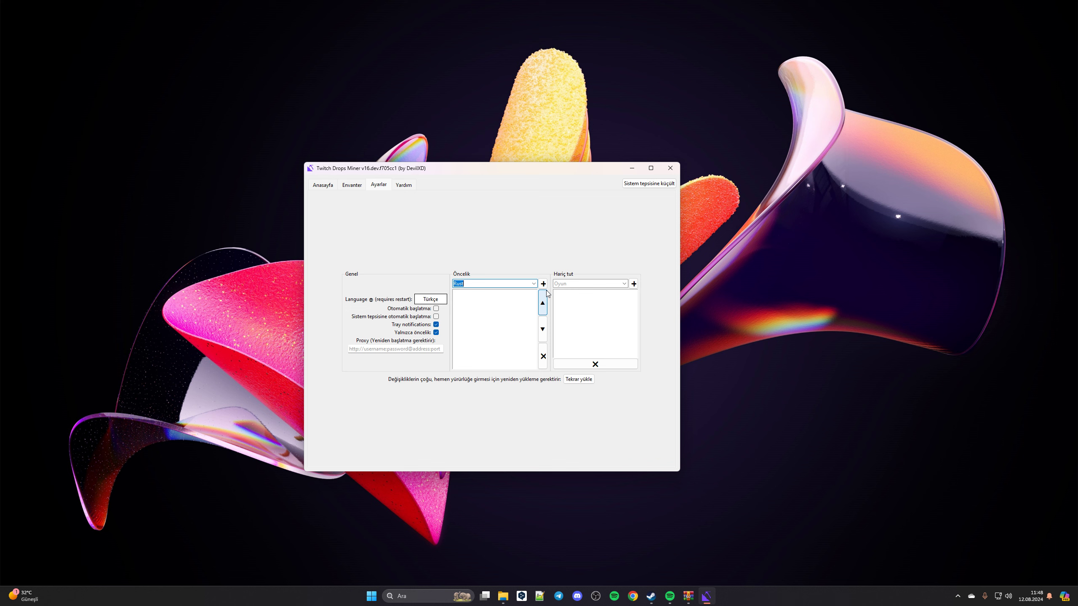
left_click(543, 284)
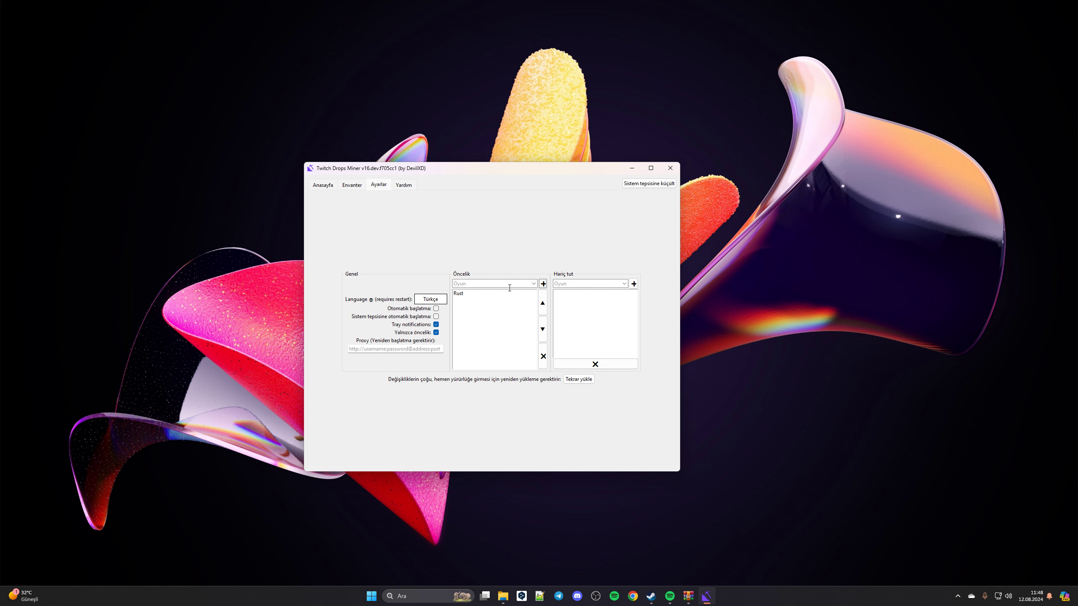
left_click(578, 379)
left_click(325, 186)
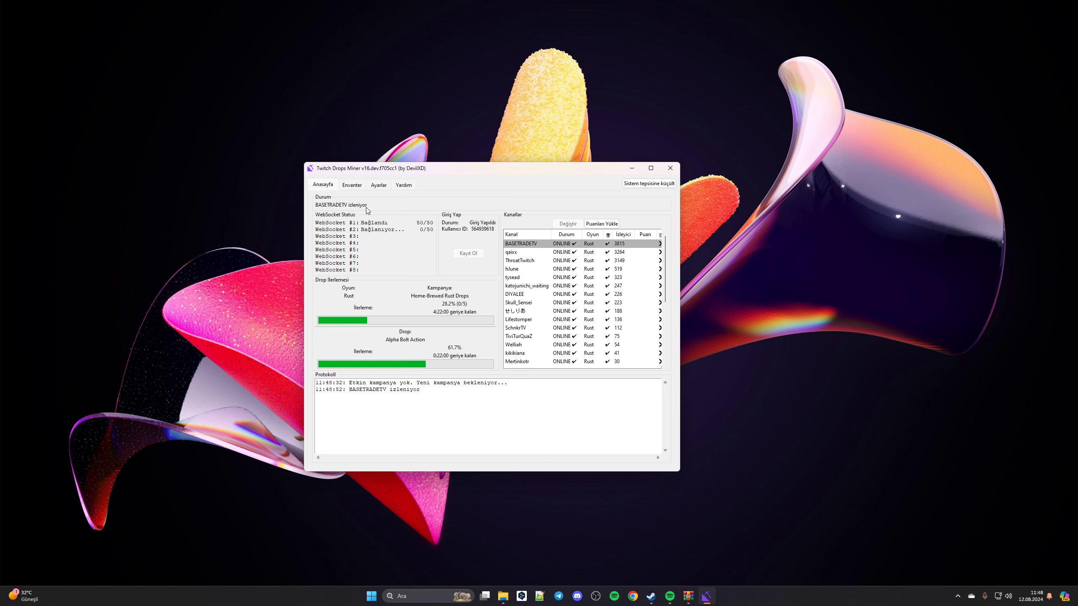
Step: Browse the Rust campaigns in the Envanter tab, e.g. Valair Furnace at 46.7%, then go back to Anasayfa
left_click(352, 185)
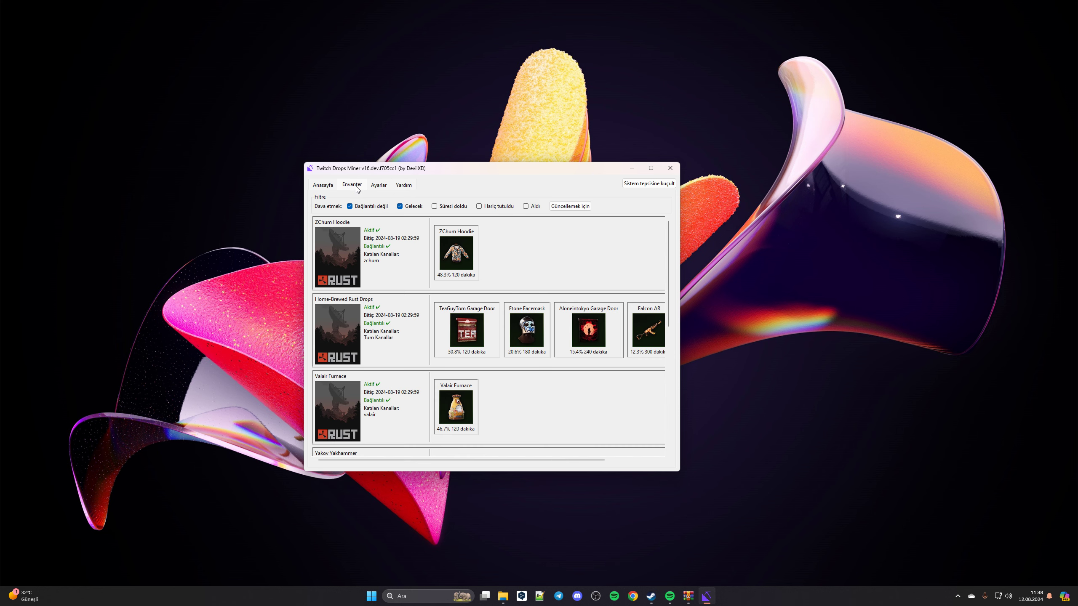
scroll(453, 288, "down", 3)
scroll(453, 288, "up", 1)
scroll(425, 259, "down", 3)
scroll(374, 251, "up", 2)
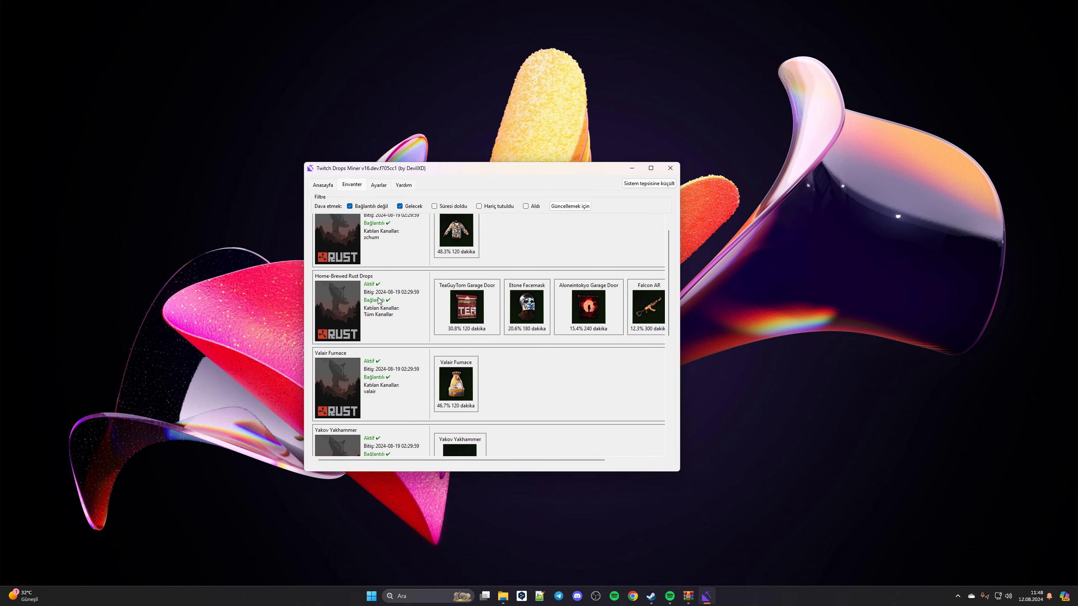
scroll(449, 293, "down", 3)
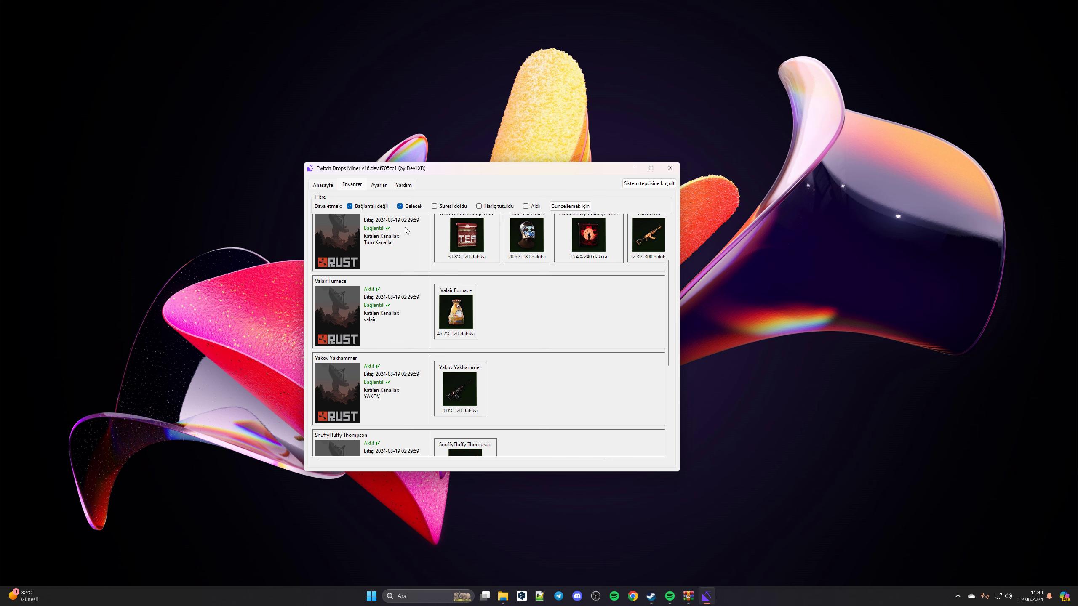
scroll(386, 335, "down", 6)
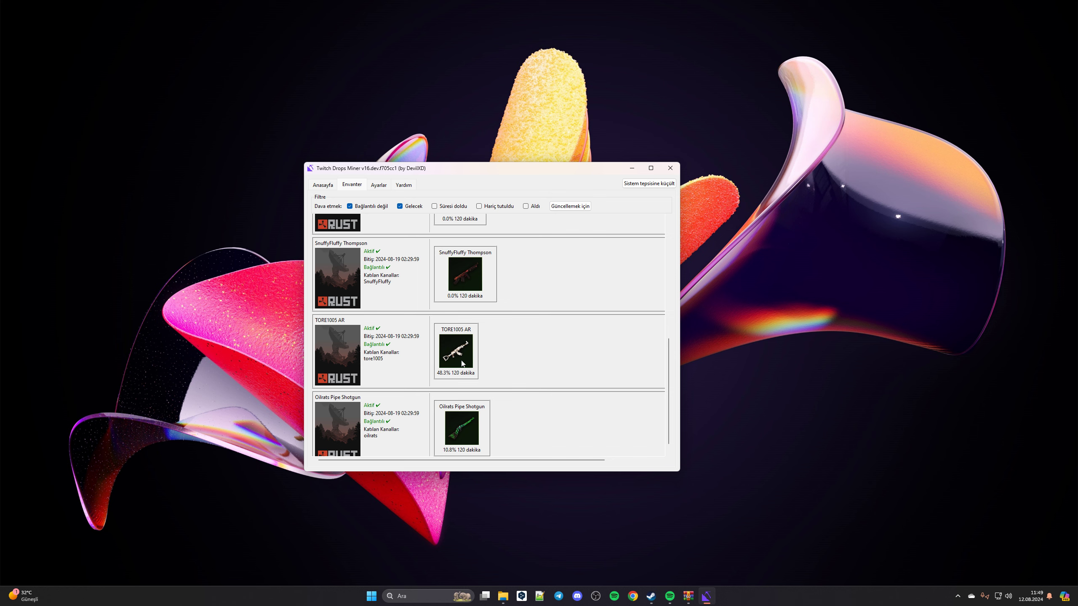
scroll(463, 363, "up", 6)
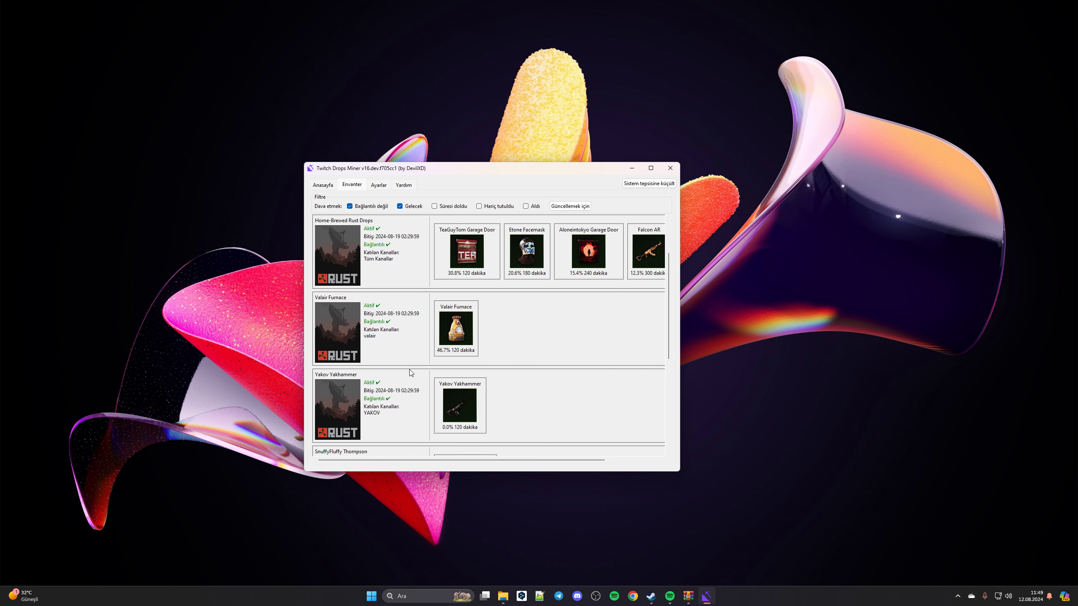
scroll(446, 372, "up", 3)
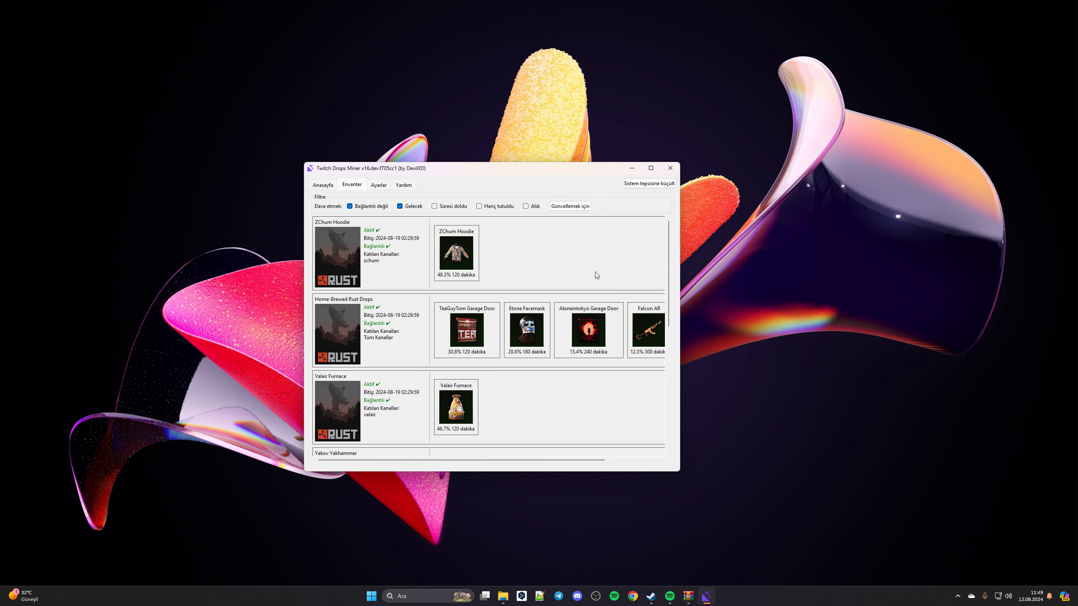
left_click(324, 187)
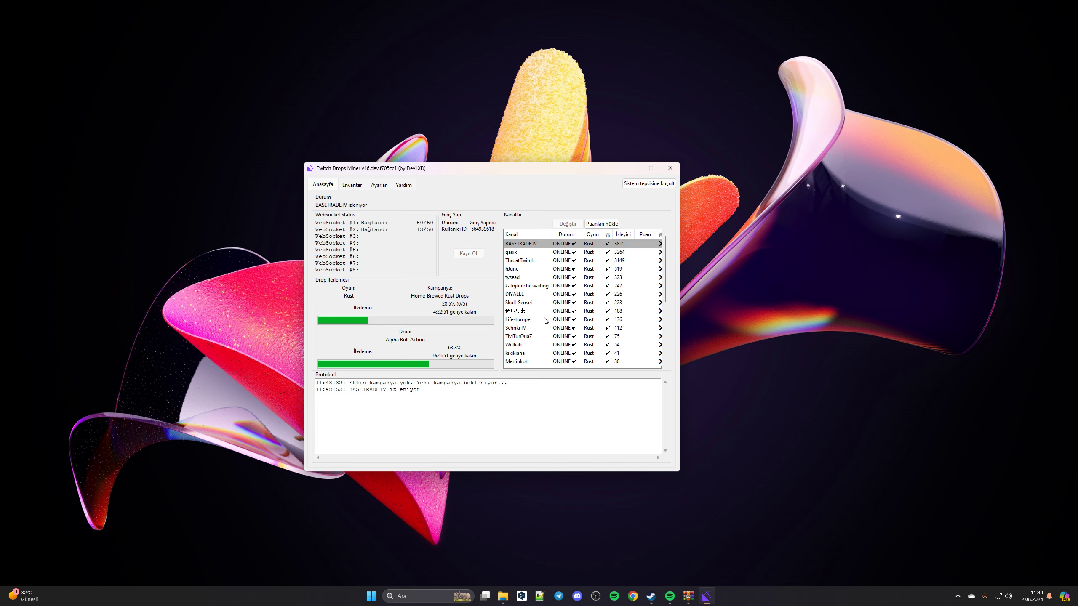
Step: Scroll the Kanallar list of Rust channels, then minimize the miner with 'Sistem tepsisine küçült'
scroll(567, 331, "down", 5)
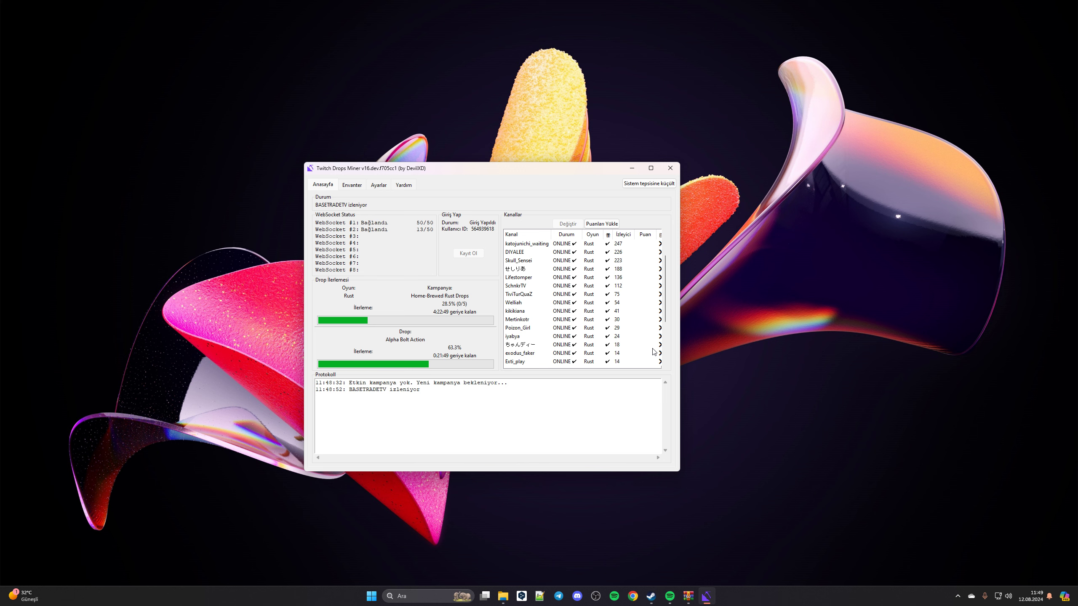
scroll(605, 333, "down", 2)
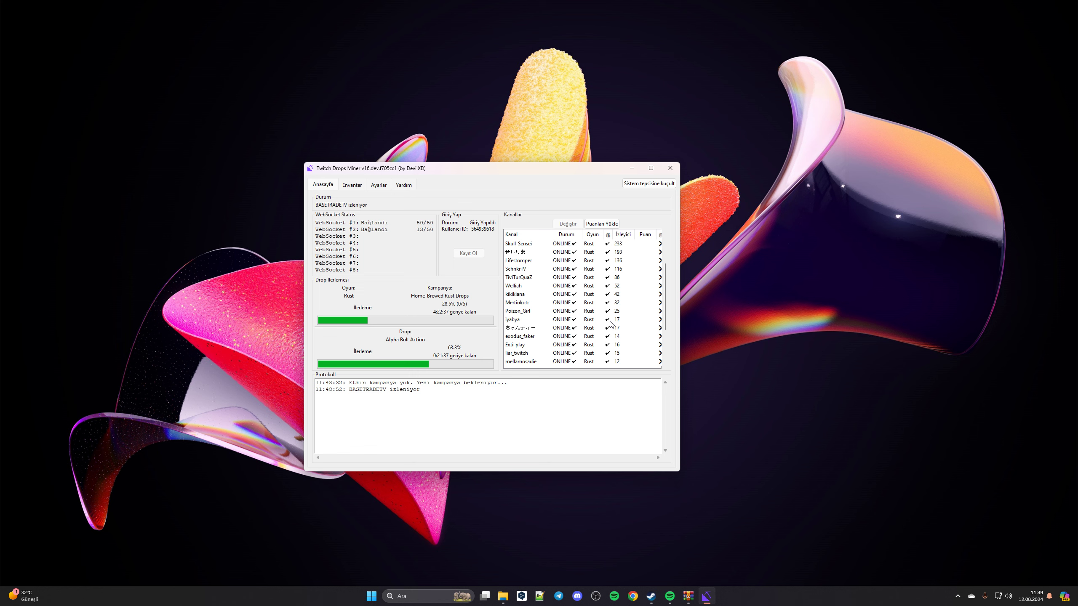
left_click(649, 183)
Step: Show hidden tray icons and check the miner's tooltip: Rust, Alpha Bolt Action 63.3% (0/5)
left_click(958, 596)
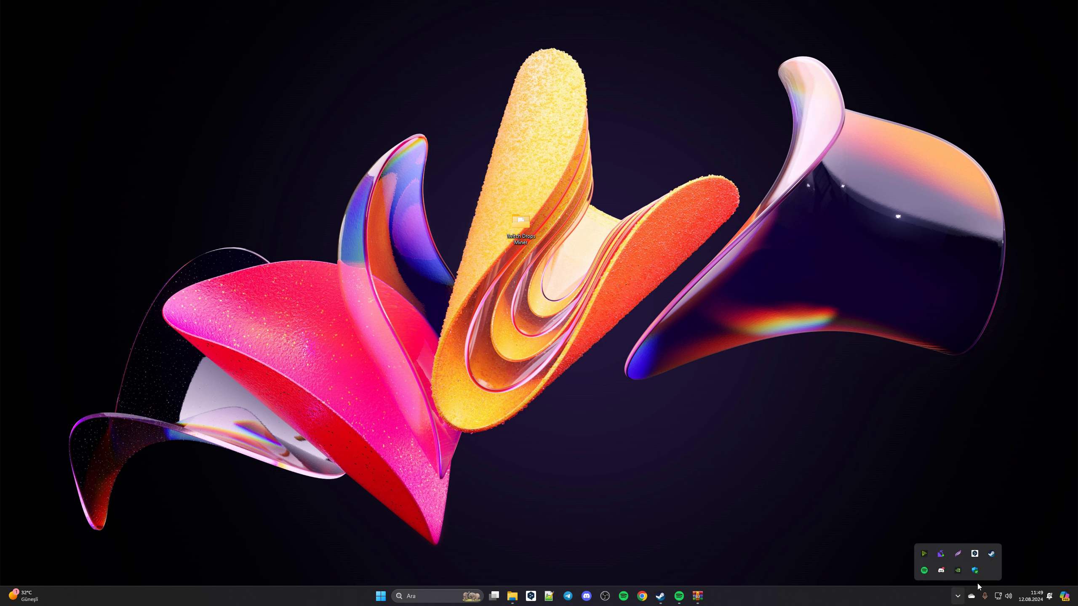
mouse_move(941, 560)
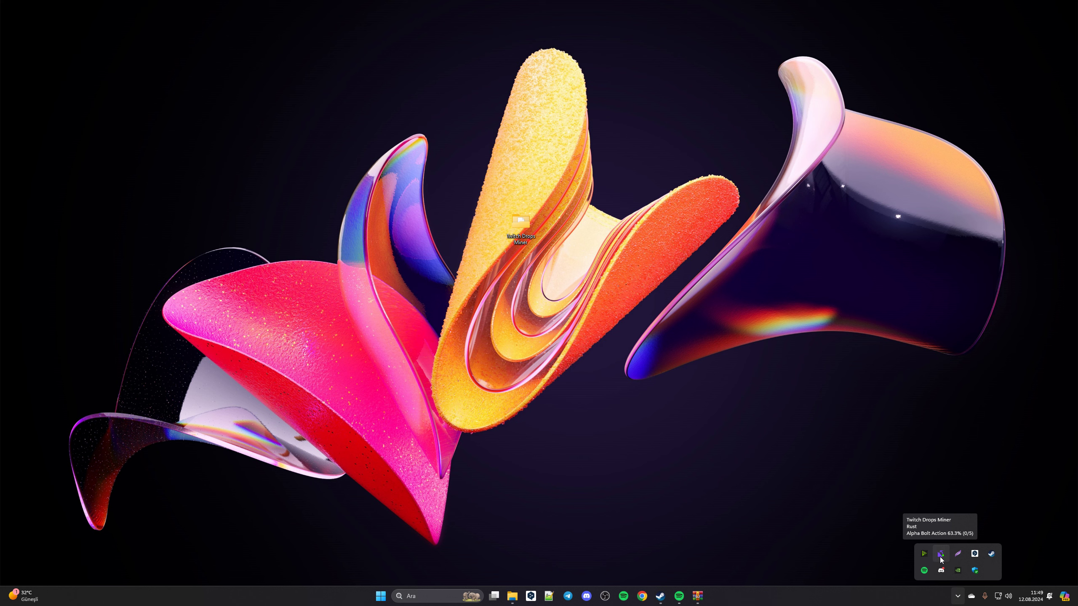
Step: Open Task Manager from the Ctrl+Alt+Del screen, enlarge it and sort processes by CPU
key("ctrl+alt+Delete")
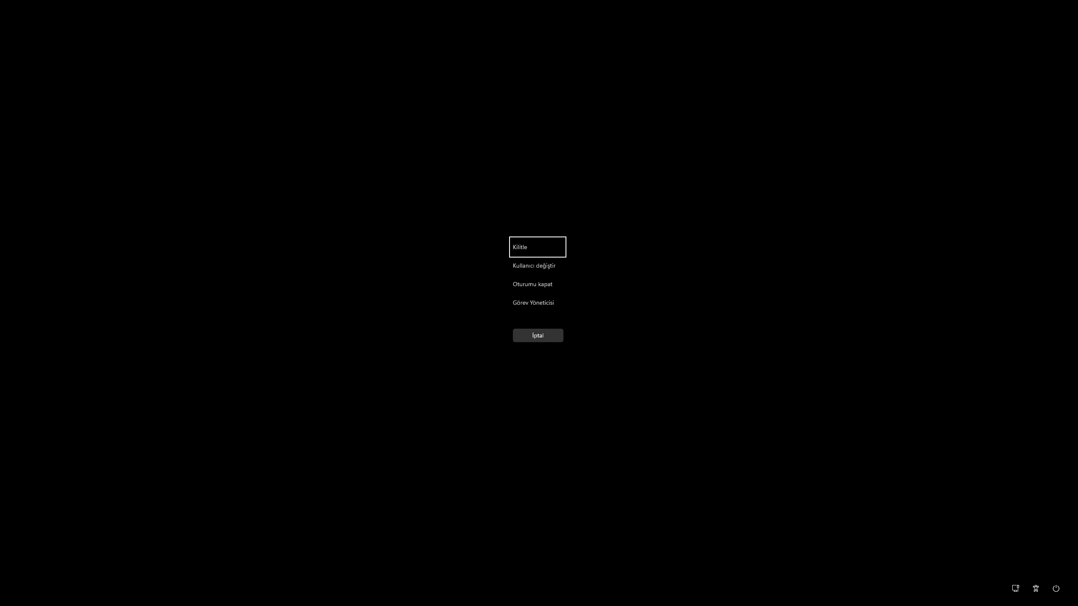
left_click(533, 302)
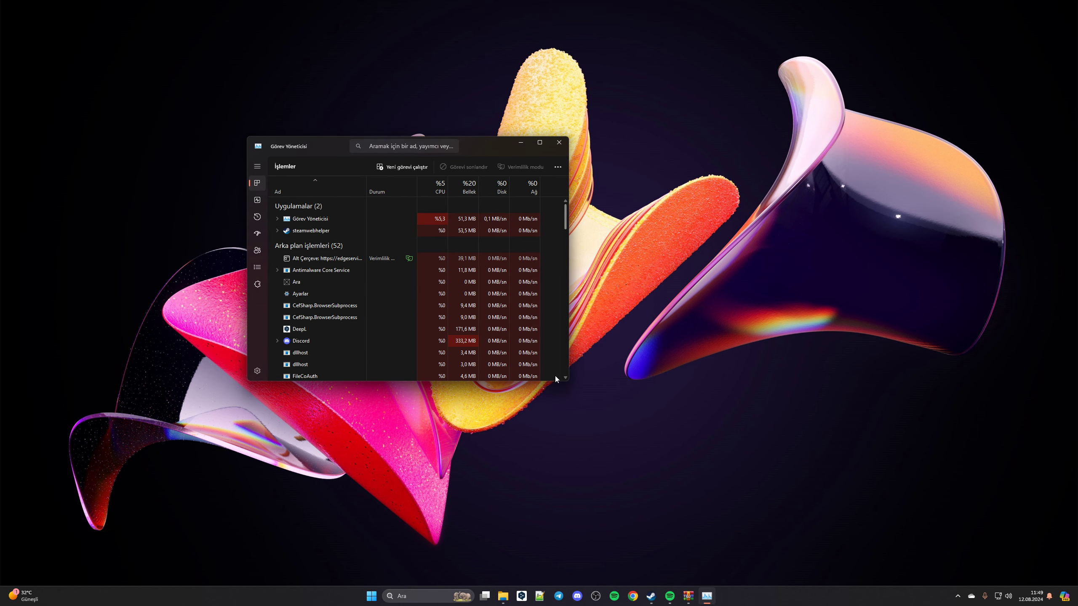
left_click_drag(571, 383, 877, 554)
left_click(440, 190)
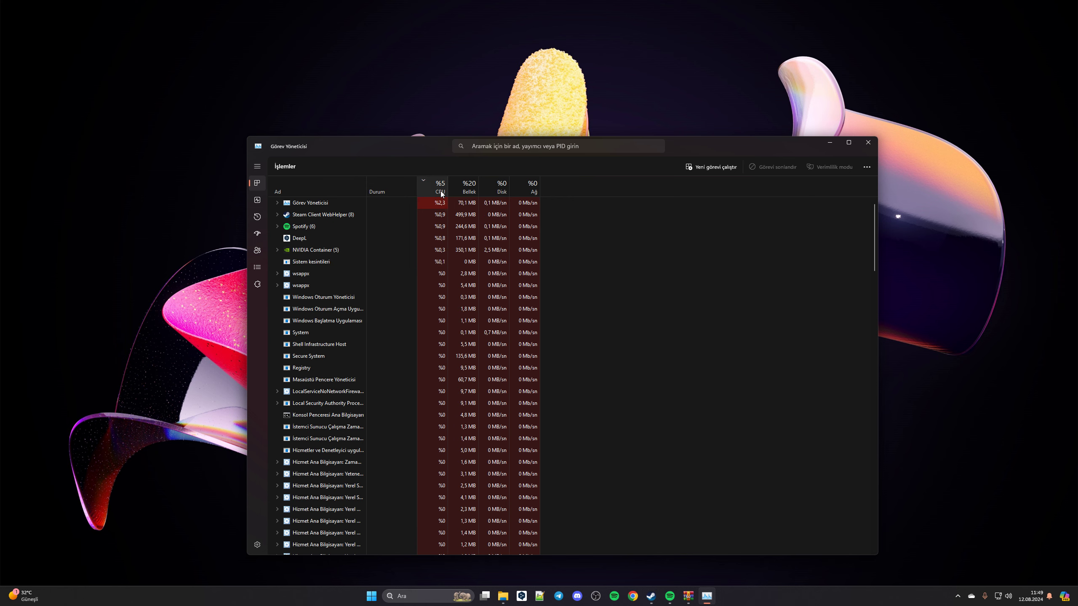
scroll(408, 224, "down", 10)
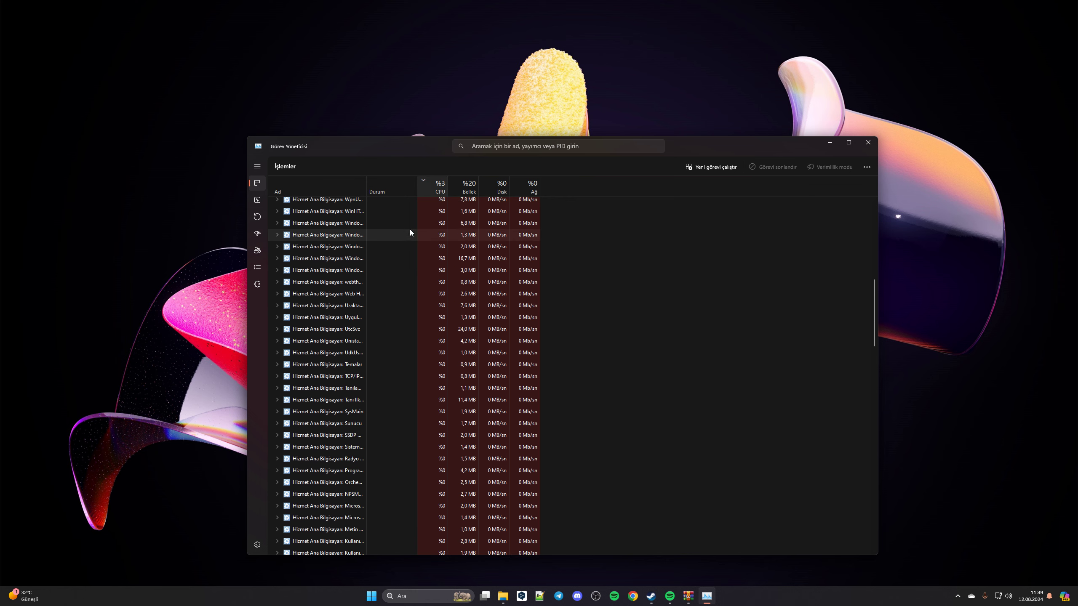
left_click_drag(874, 318, 872, 474)
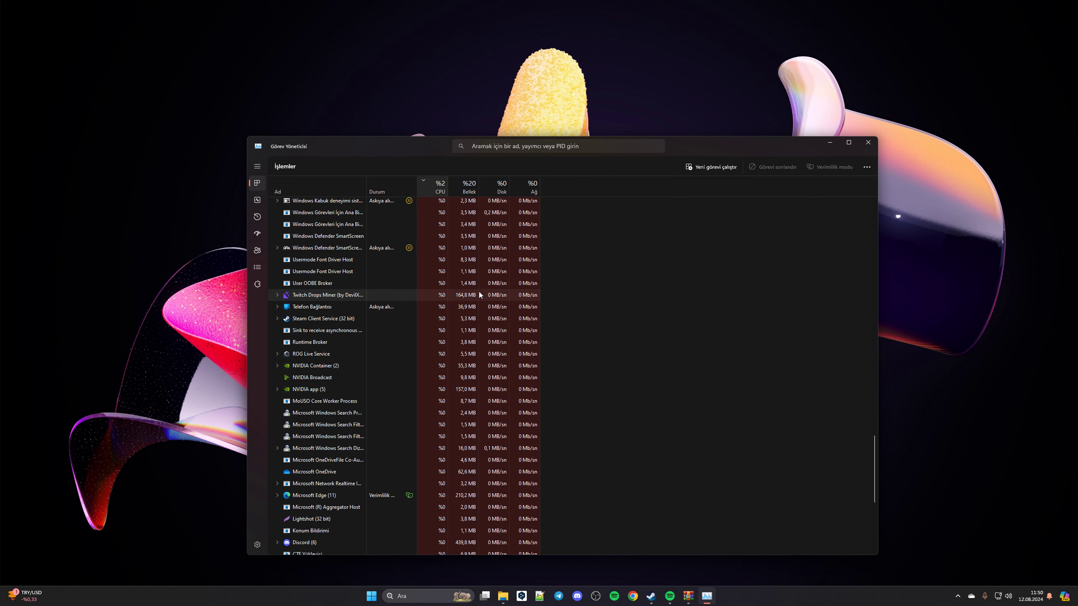
Step: End the Twitch Drops Miner process with Görevi sonlandır
left_click(277, 295)
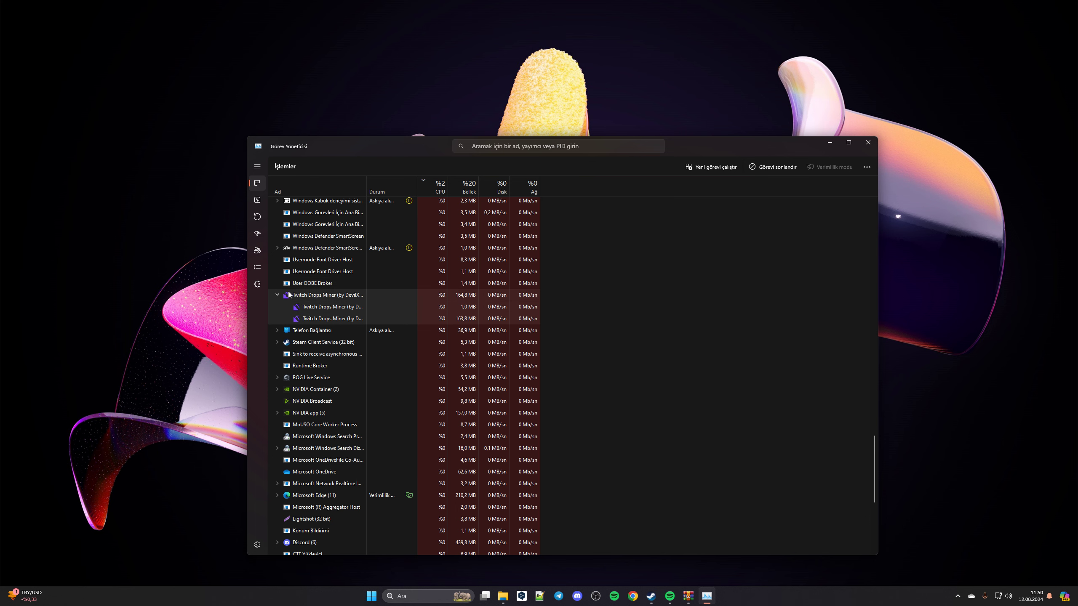
right_click(370, 297)
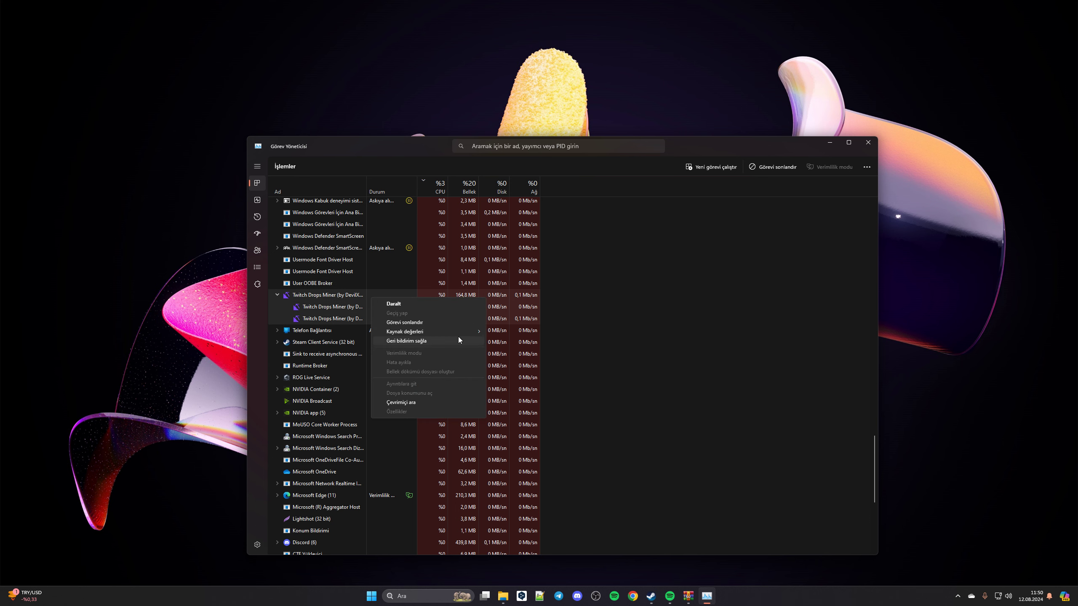
left_click(868, 145)
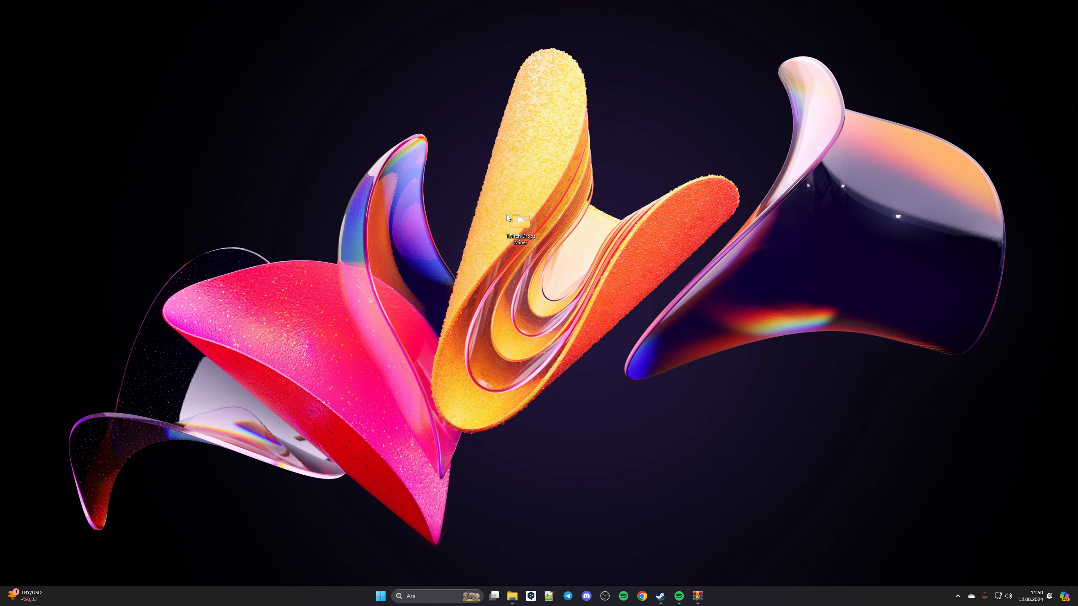